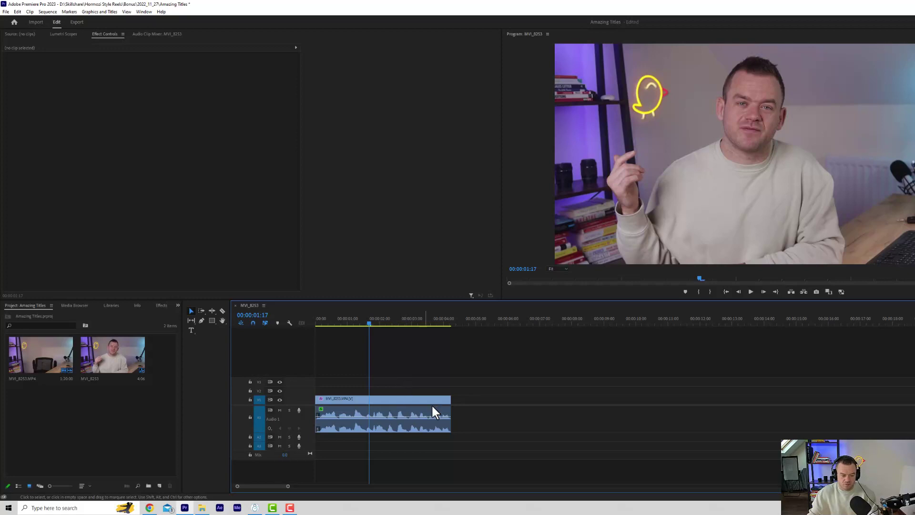
Extend the end of the MVI_8253 clip to about 12 seconds and play the sequence from the start
drag(451, 412, 694, 413)
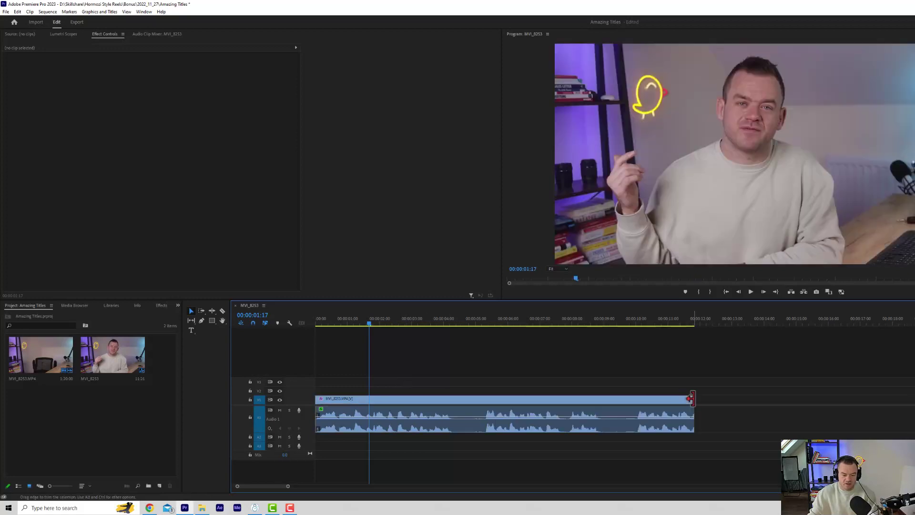
click(384, 320)
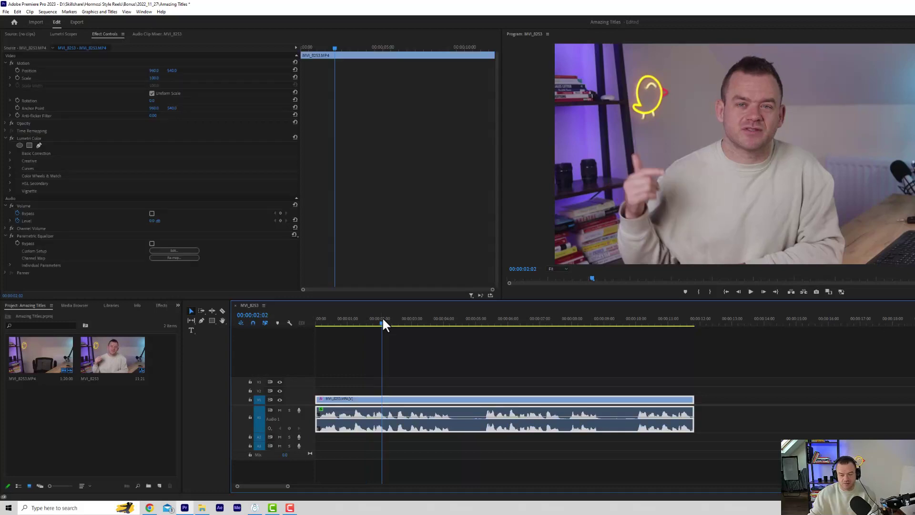
key(Home)
key(space)
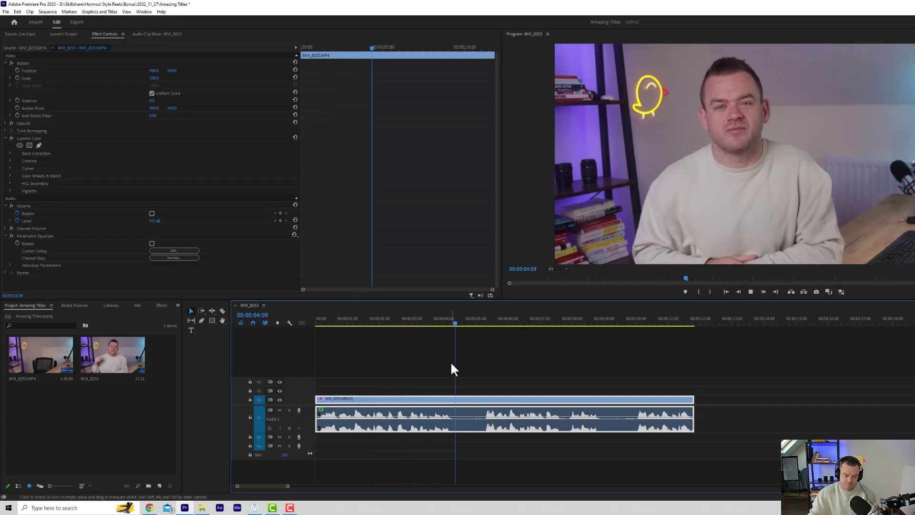
Stop playback after the opening phrase, cut the clip at 00:00:04:09 and delete the part after the cut
key(space)
key(c)
click(454, 399)
key(v)
click(482, 401)
key(Delete)
Change the sequence's frame size to a vertical 1080 by 1920 and accept deleting the preview files
click(400, 324)
click(413, 405)
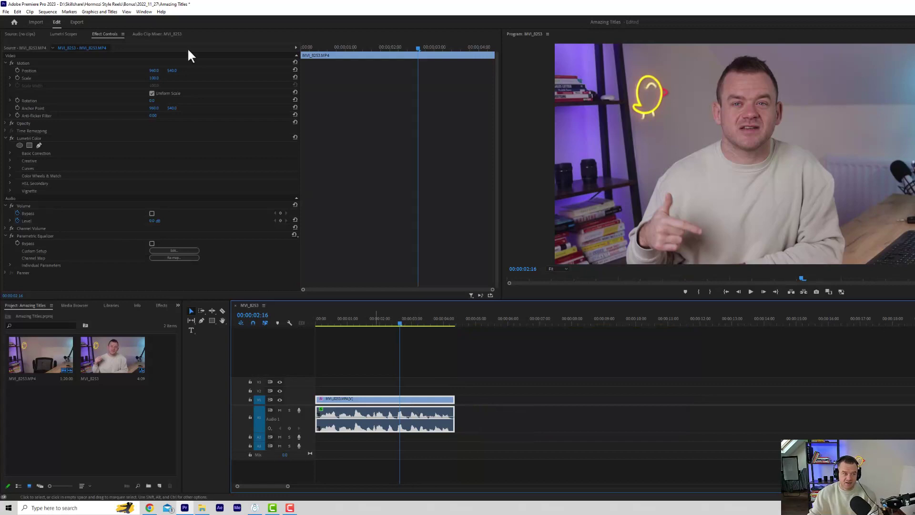
click(56, 11)
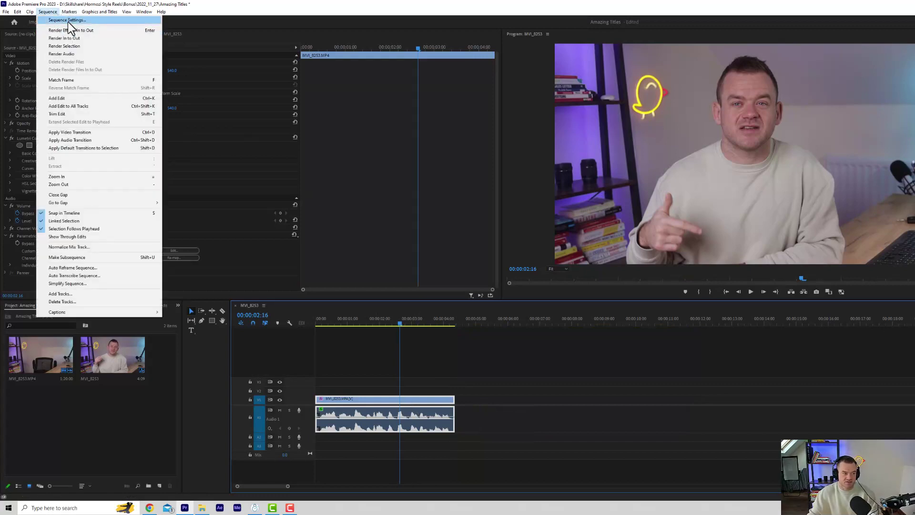
click(68, 22)
double_click(573, 157)
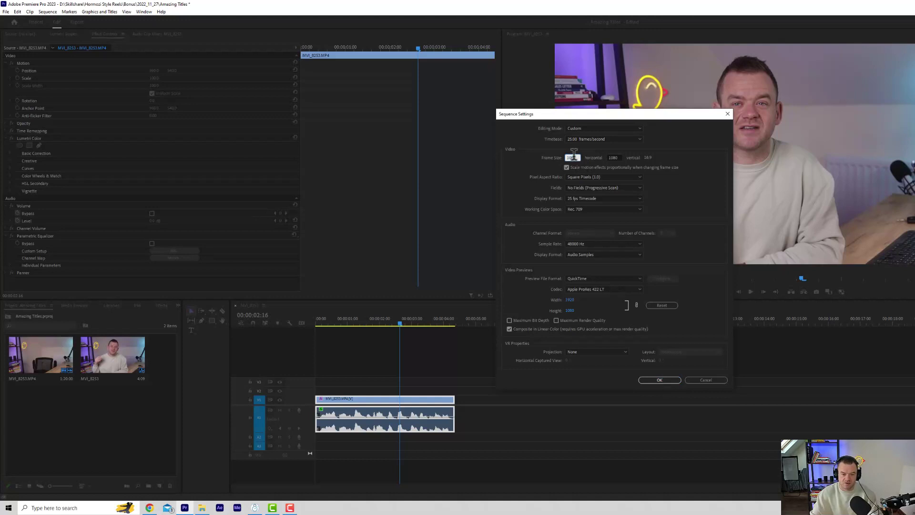
key(Tab)
key(Return)
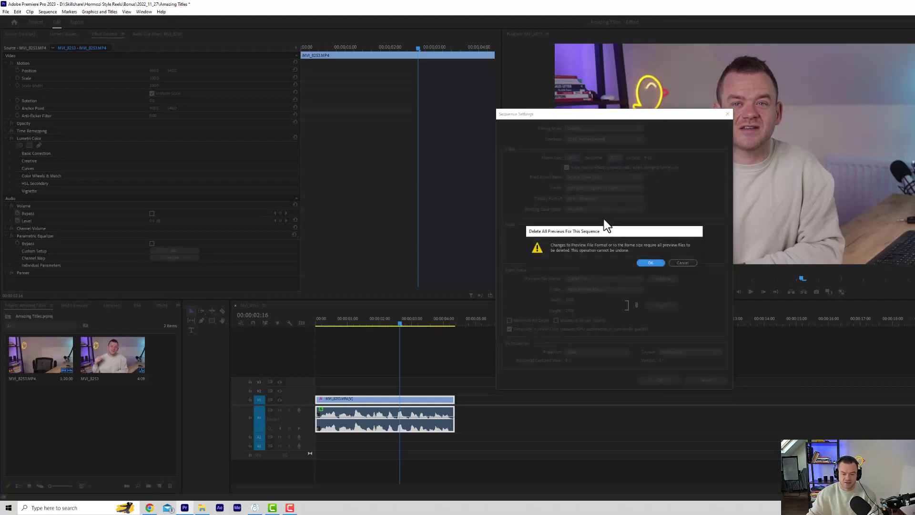
click(650, 264)
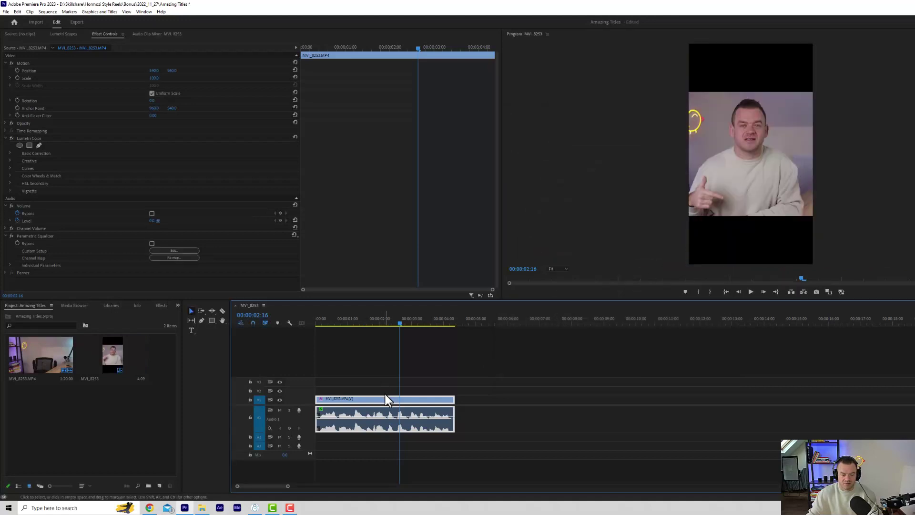
Set the clip's scale to 180 so the footage fills the vertical frame
drag(154, 78, 455, 67)
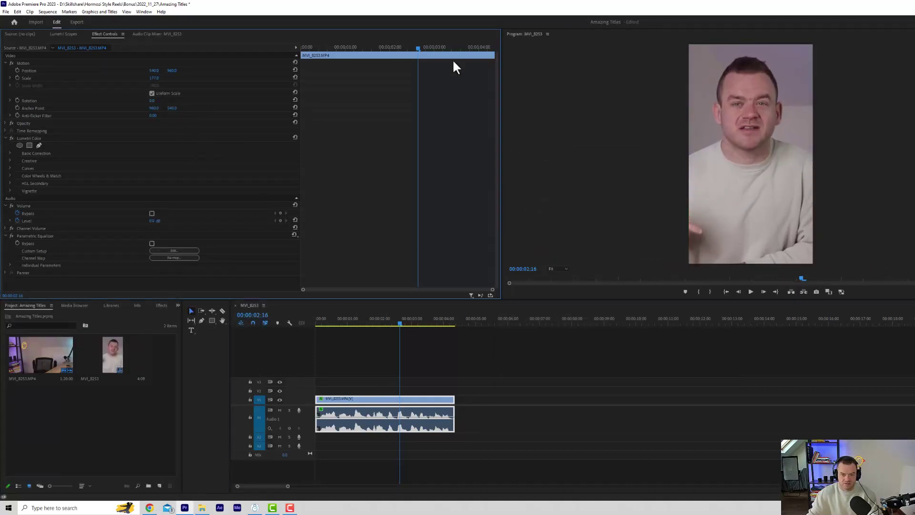
click(154, 78)
text(180)
key(Return)
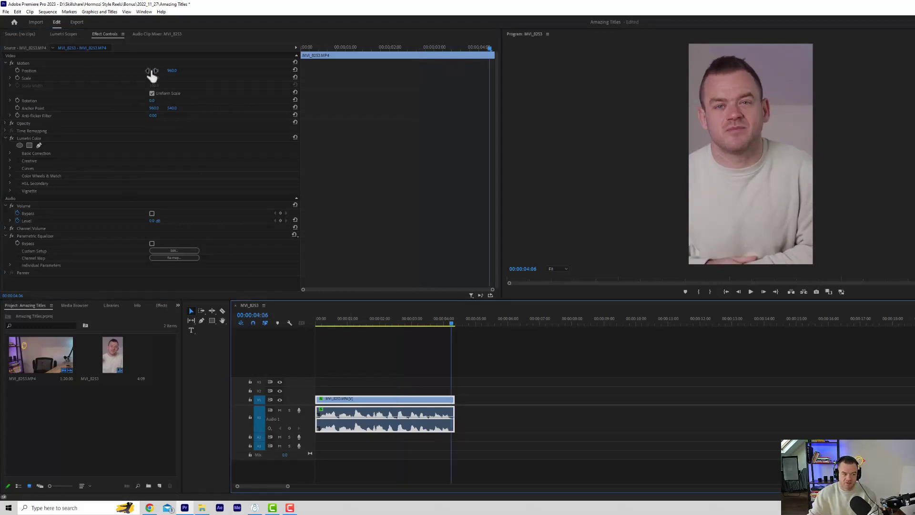
drag(151, 75, 203, 75)
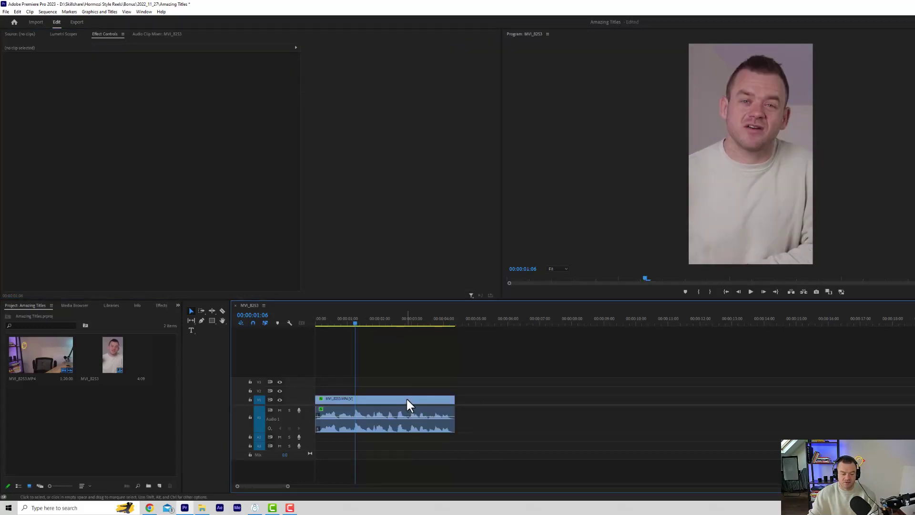
Replace the clip with an After Effects composition, saving the project as Amazing titles in Skillshare > Hormozi Style Reels > Bonus > 2022_11_27
right_click(407, 400)
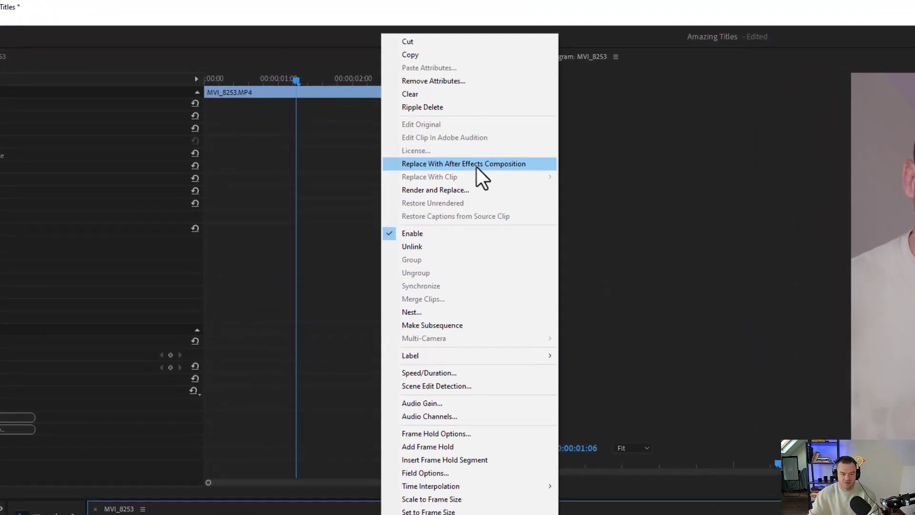
click(478, 152)
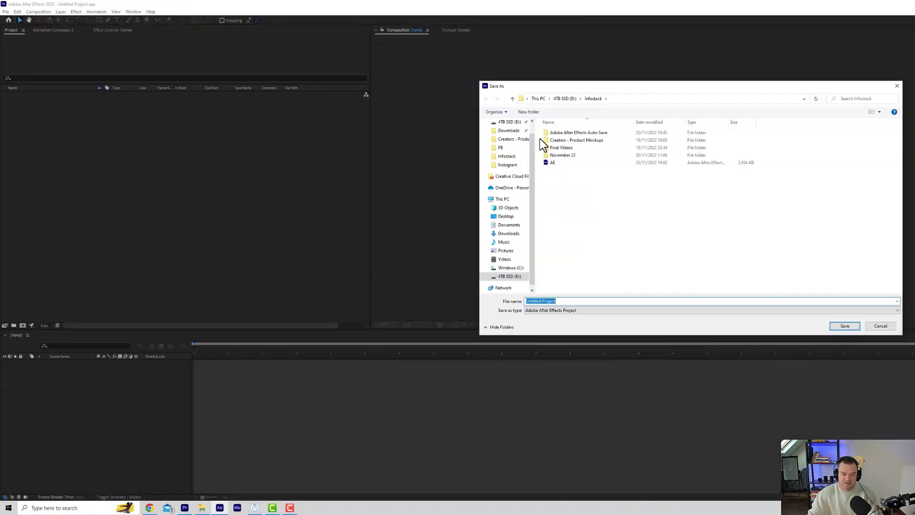
click(513, 123)
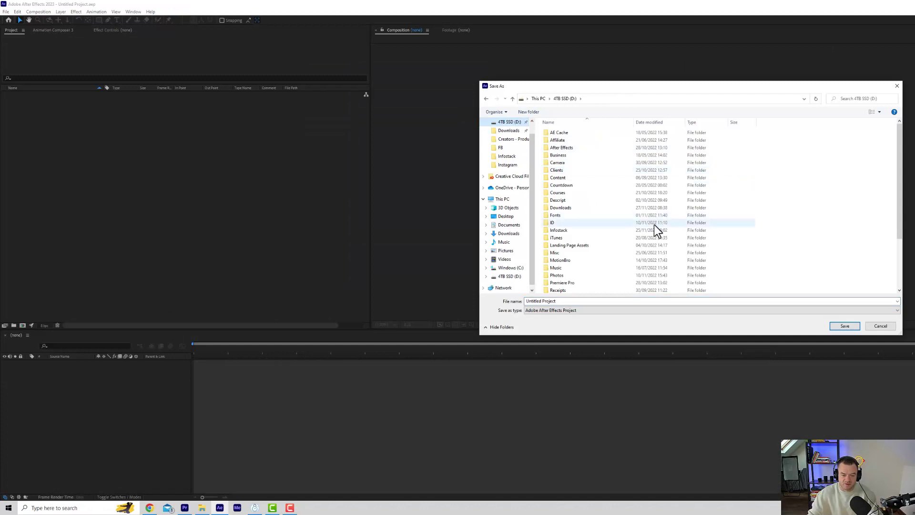
scroll(634, 252, down, 3)
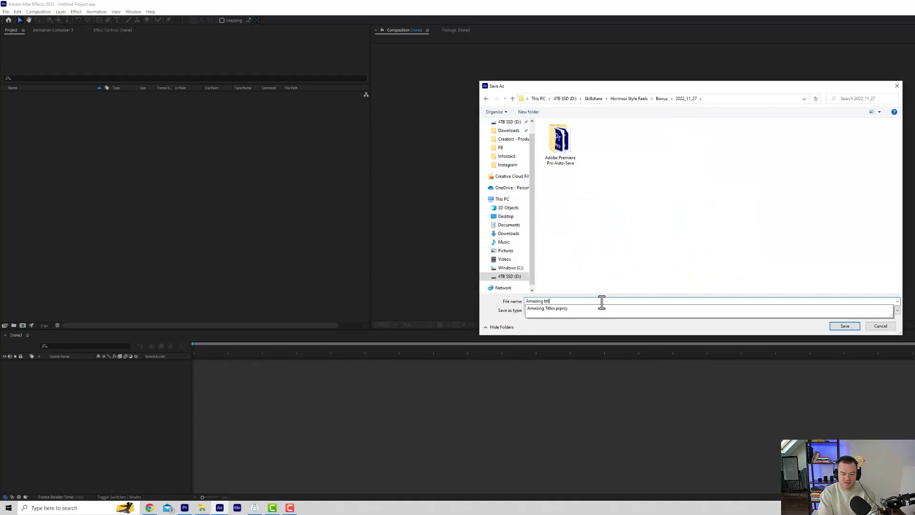
text(es)
key(Return)
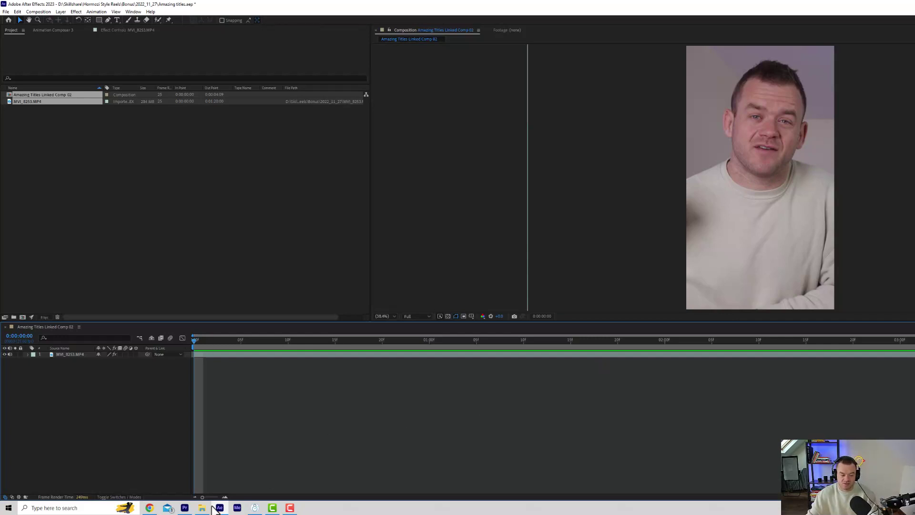
Switch to Chrome and open the "Watch this before you start drop shipping" reel from the creator's Instagram profile
click(150, 508)
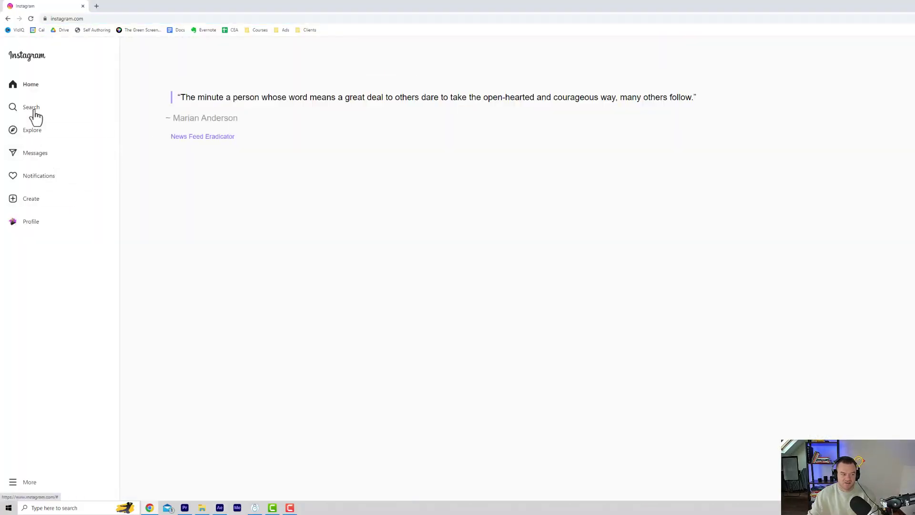
click(34, 116)
click(74, 123)
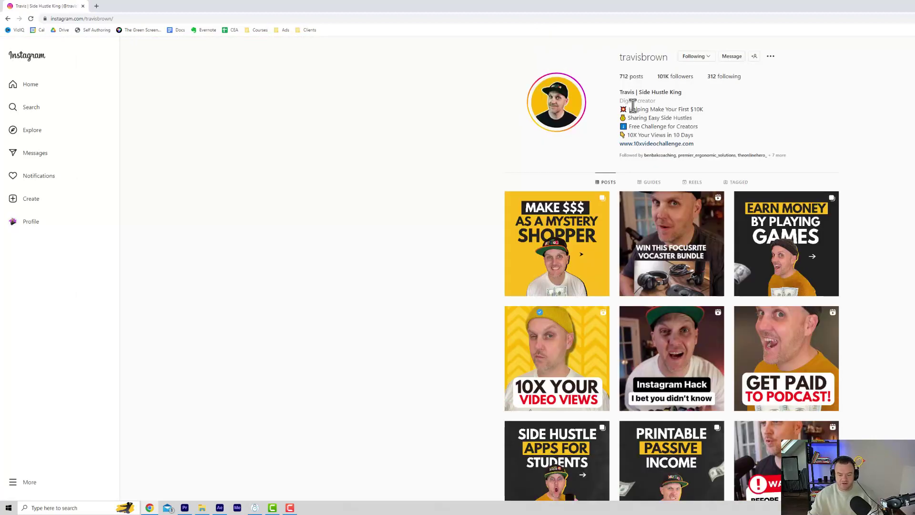
scroll(846, 159, down, 3)
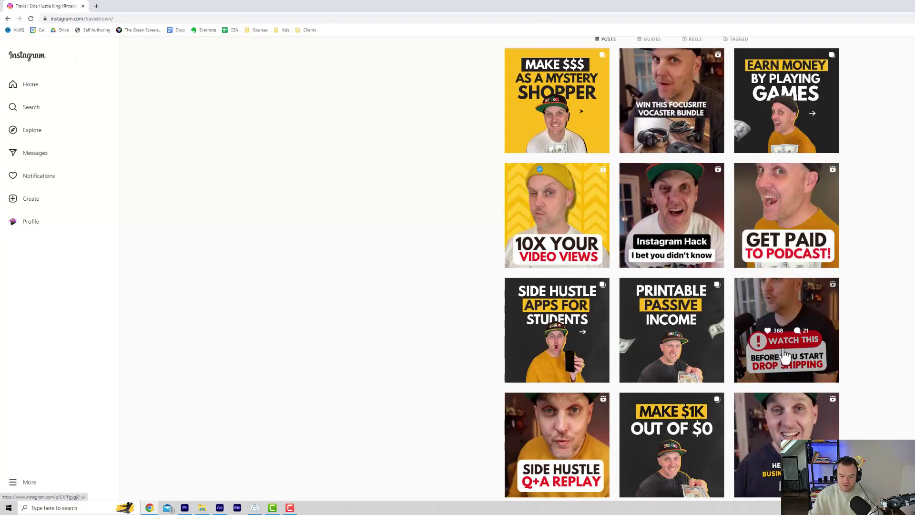
click(799, 310)
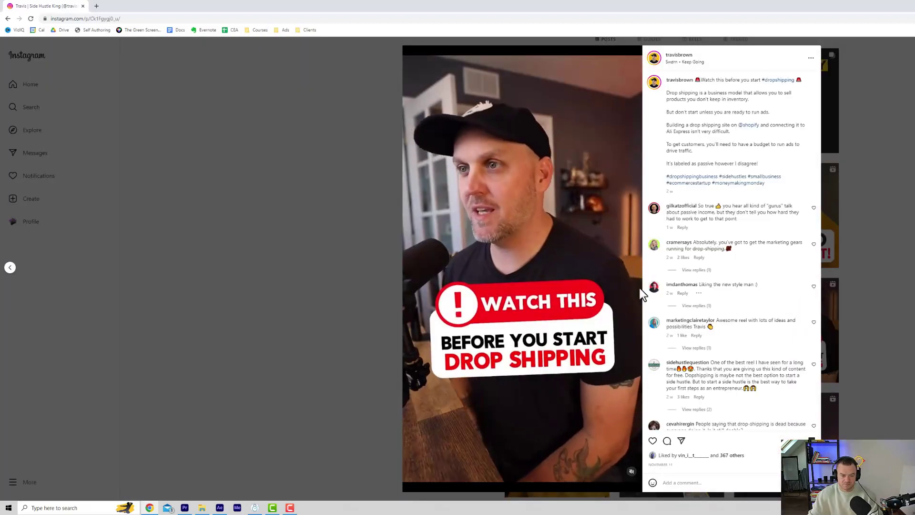
Play and pause the reel to study its title box and animated captions
click(562, 349)
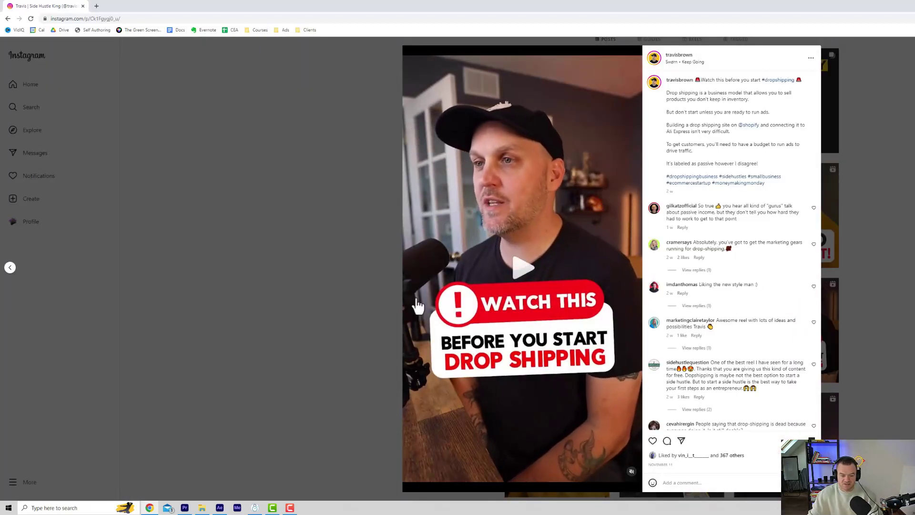
click(530, 270)
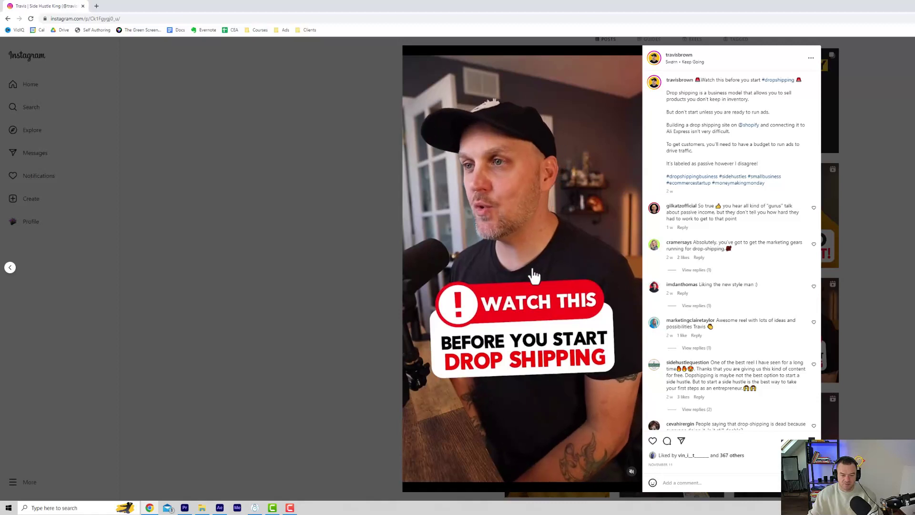
click(534, 276)
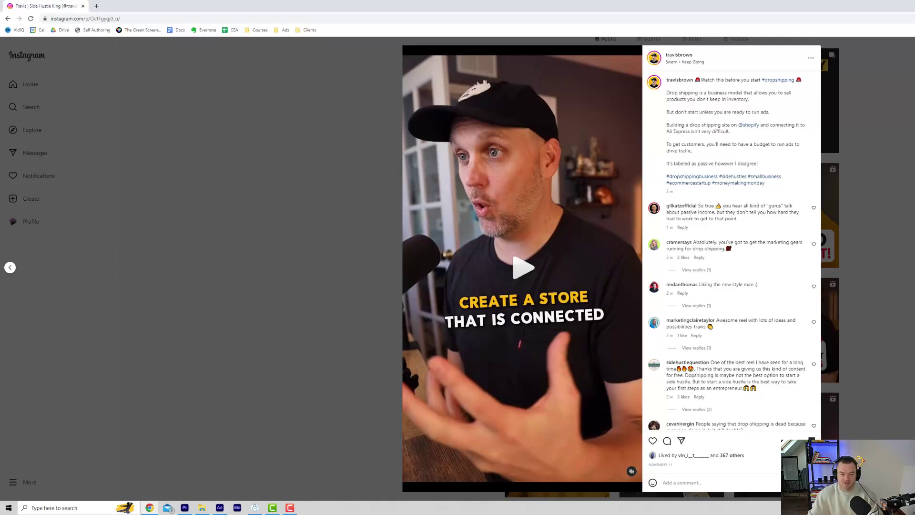
click(903, 204)
scroll(565, 300, down, 3)
click(566, 300)
Return to After Effects and draw a rounded rectangle with a yellow fill across the presenter's chest
key(alt+Tab)
click(99, 20)
click(112, 29)
drag(704, 230, 813, 264)
click(228, 21)
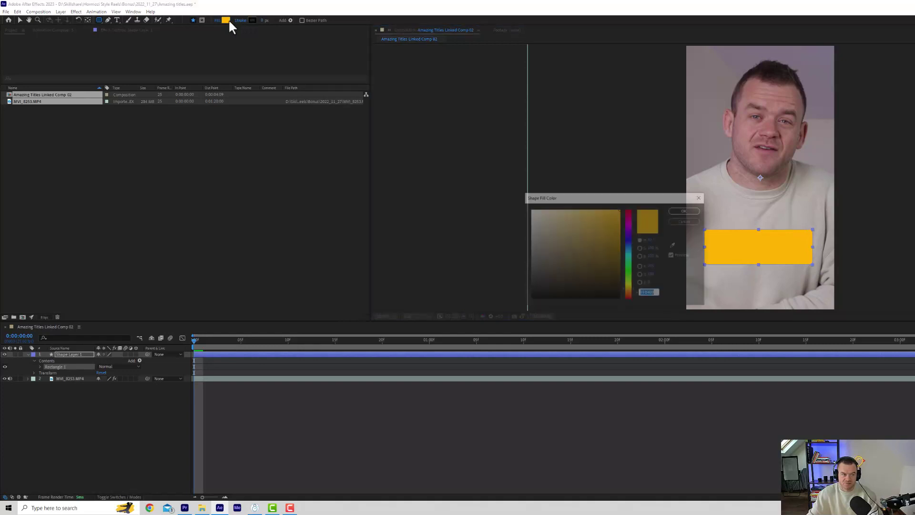
click(686, 211)
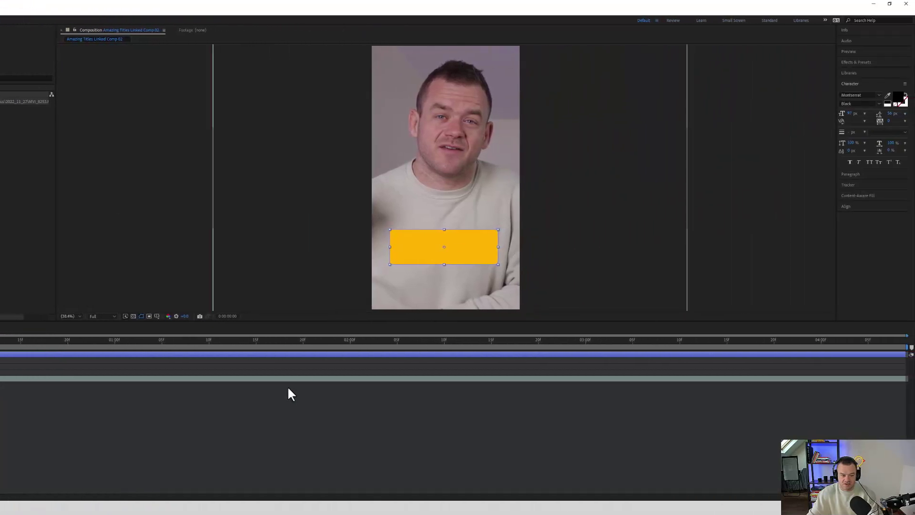
Center the yellow rectangle layer horizontally and vertically in the composition
click(261, 391)
click(304, 354)
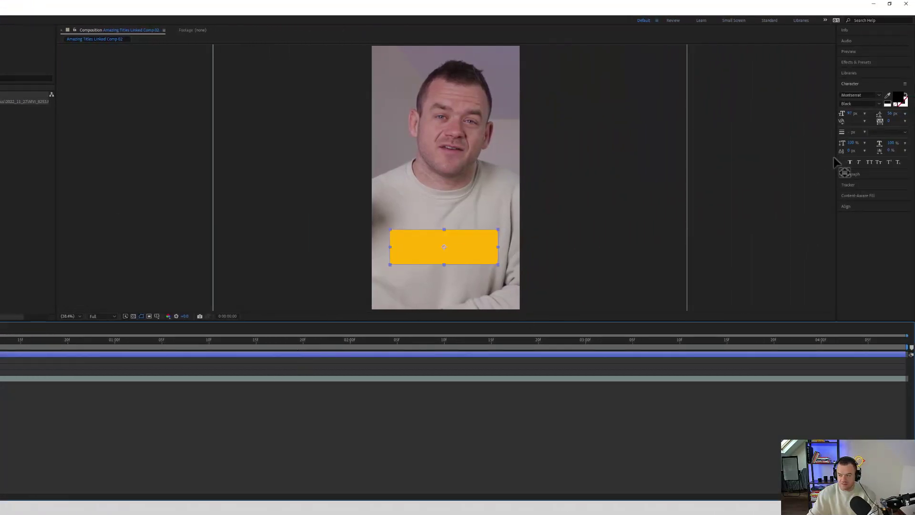
click(854, 206)
click(857, 144)
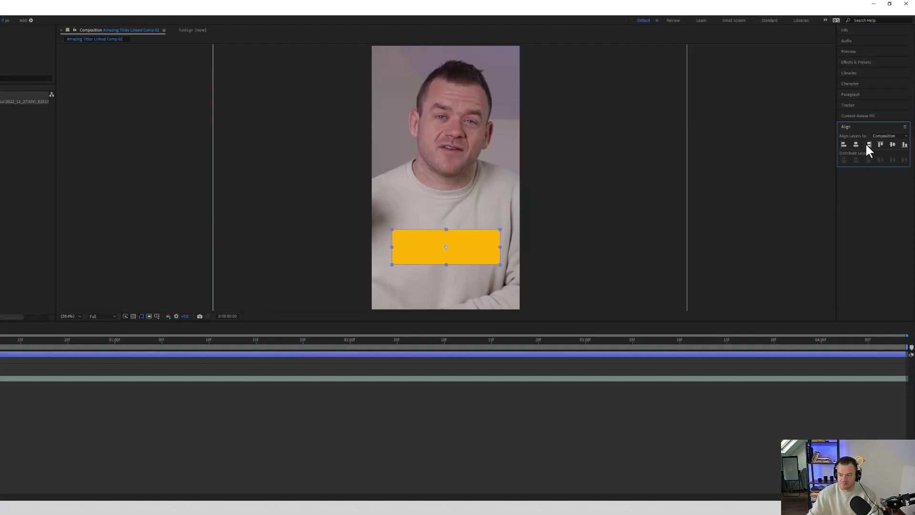
click(891, 144)
click(384, 451)
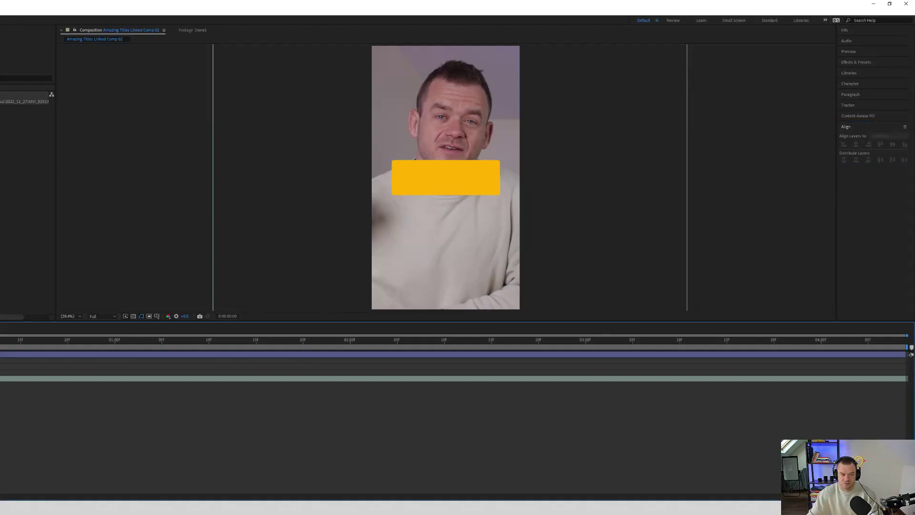
Add a text layer reading "AMAZING TITLES" over the yellow rectangle
key(ctrl+t)
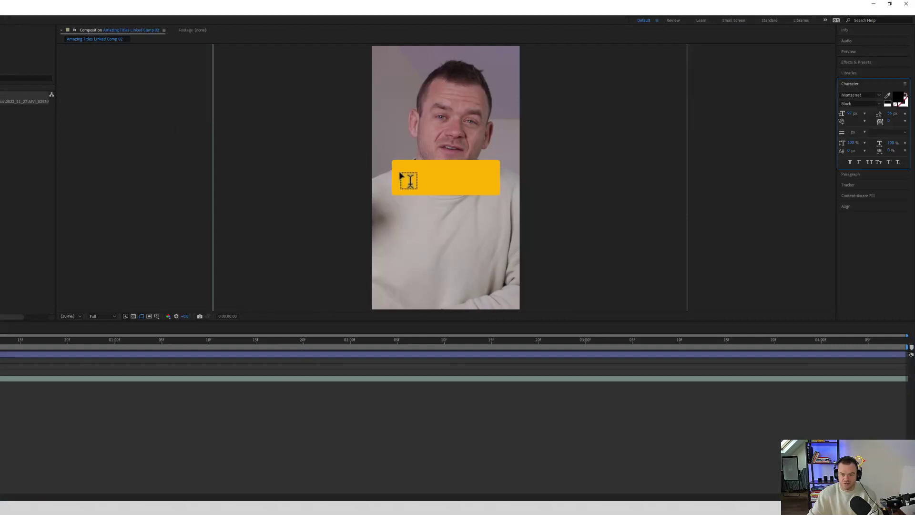
click(400, 176)
text(AM)
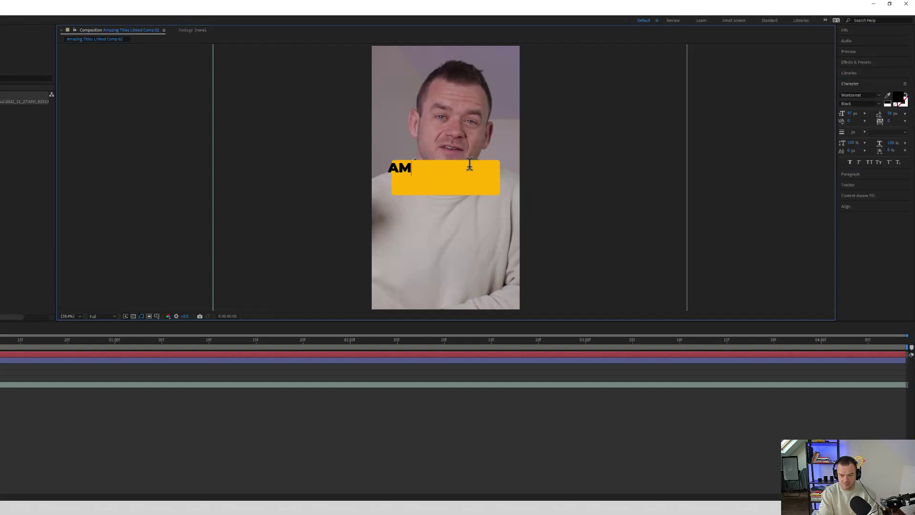
text(AZING )
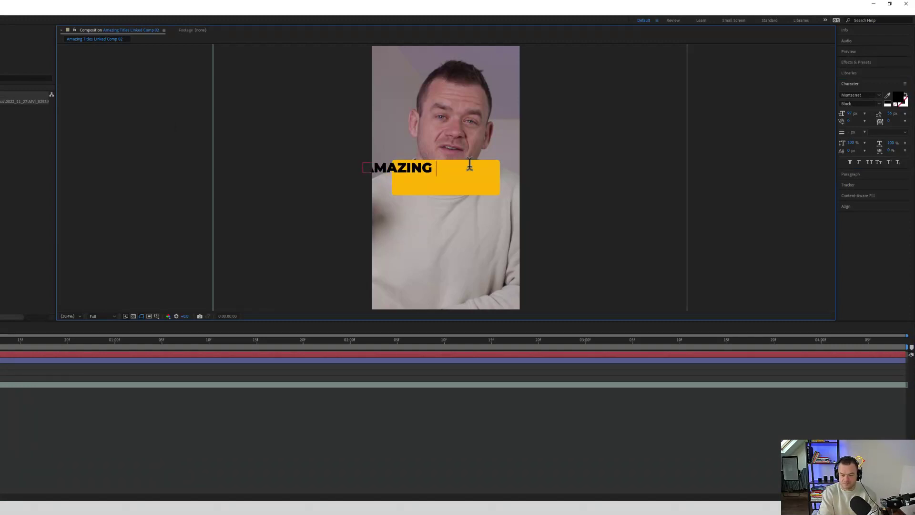
text(TITLES)
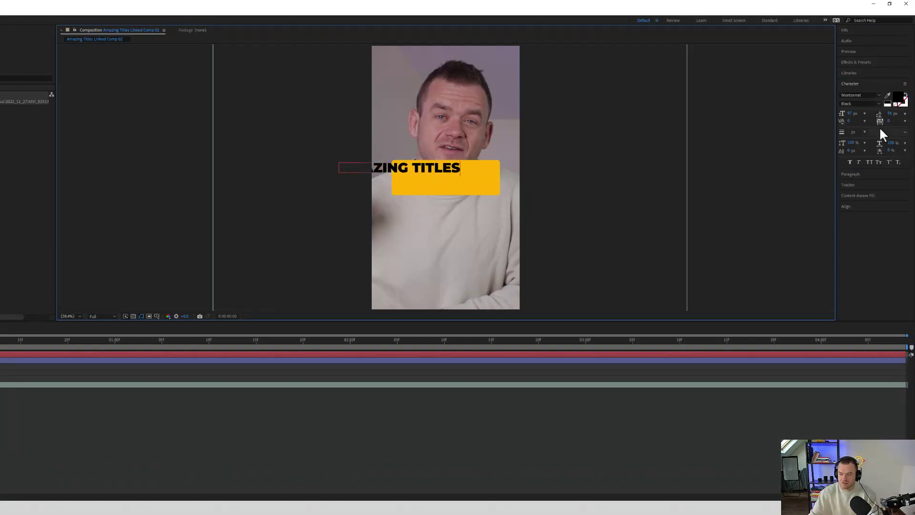
Align the text layer and the yellow rectangle to each other by their horizontal centers
click(668, 357)
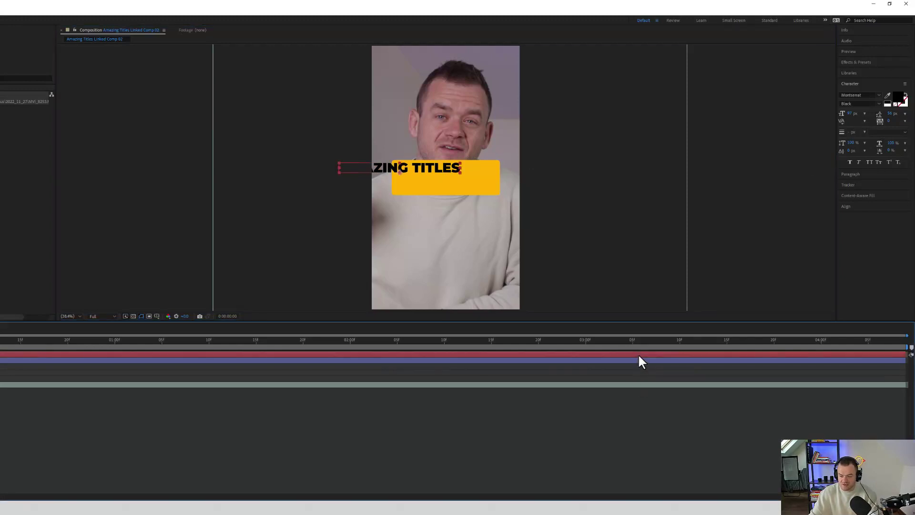
click(639, 359)
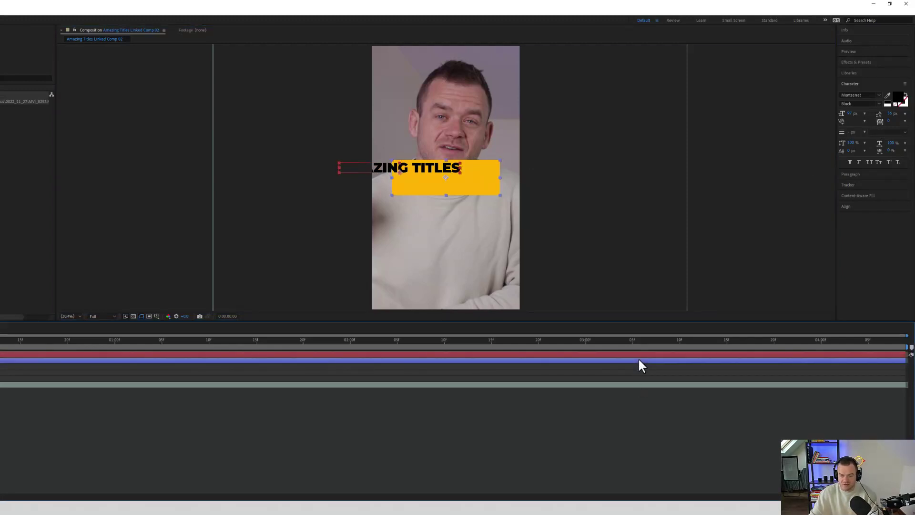
click(851, 207)
click(859, 144)
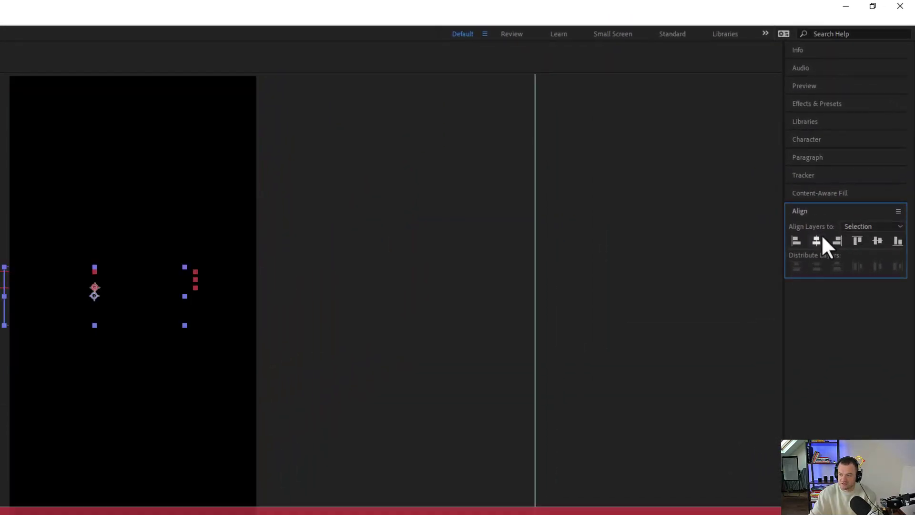
Align the text and rectangle layers by their vertical centers, and break the title into two lines after AMAZING
click(877, 243)
drag(129, 288, 163, 327)
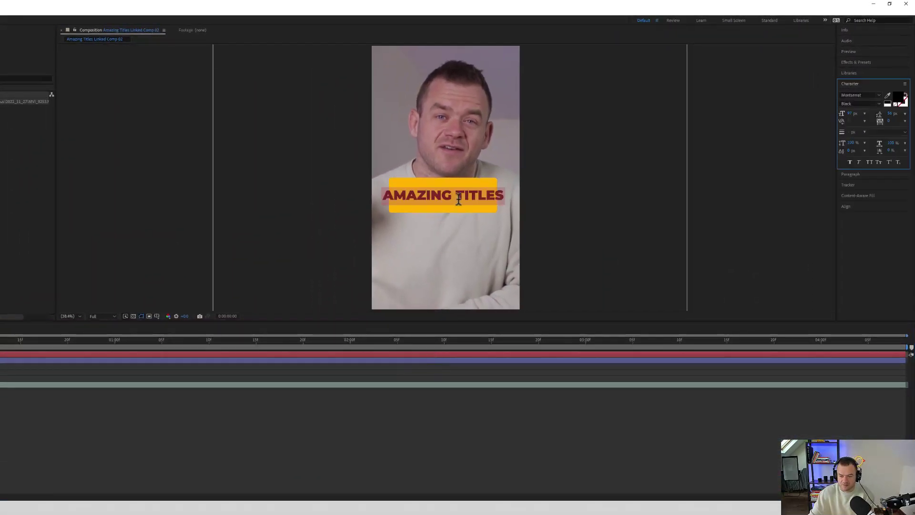
click(459, 199)
key(Return)
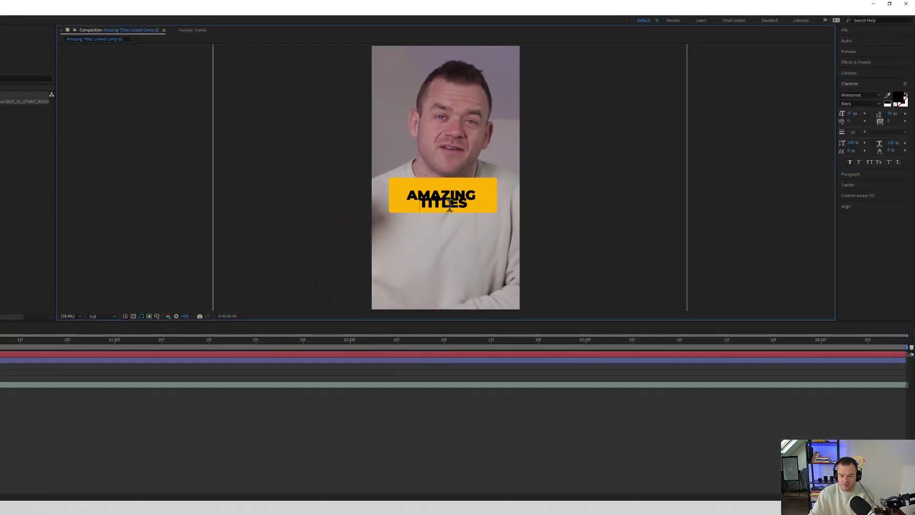
Enlarge only the word TITLES so that it spans about the same width as AMAZING
double_click(449, 205)
drag(851, 113, 910, 116)
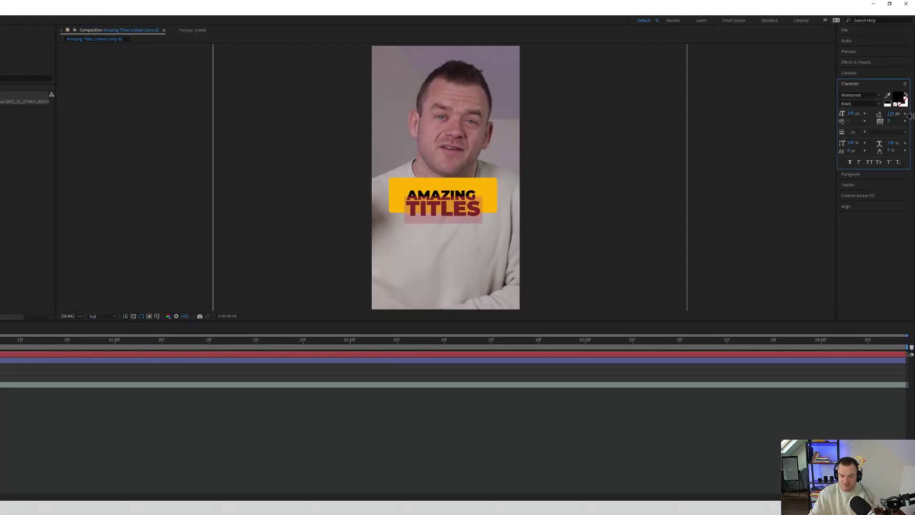
click(471, 203)
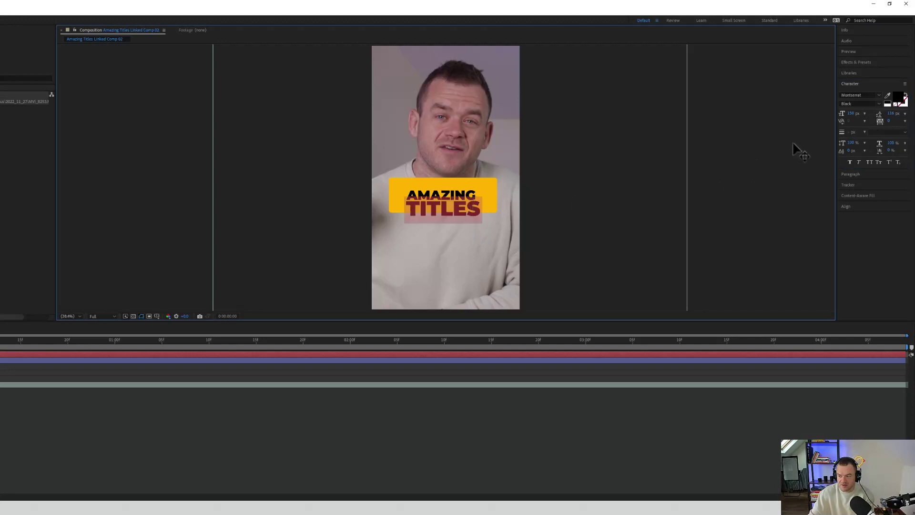
drag(851, 114, 846, 114)
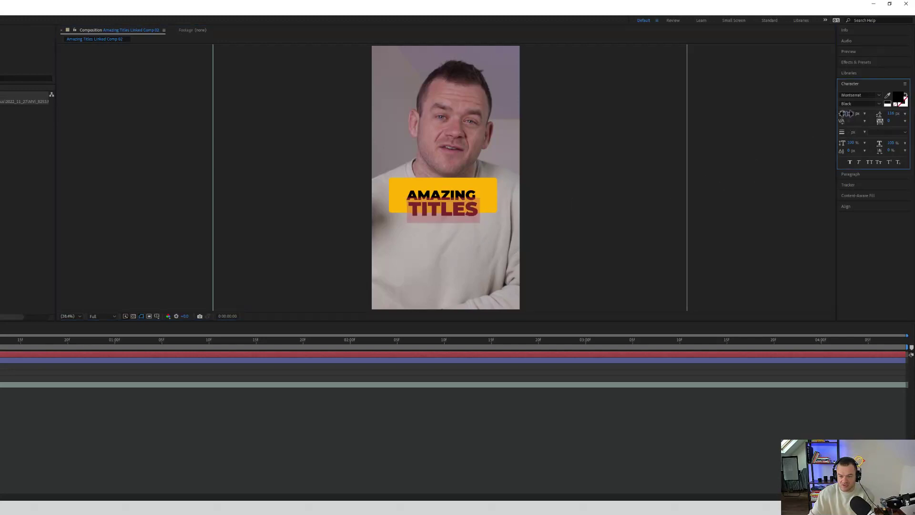
Left-align both lines of the title text and center the text layer horizontally in the composition
double_click(429, 194)
key(ctrl+a)
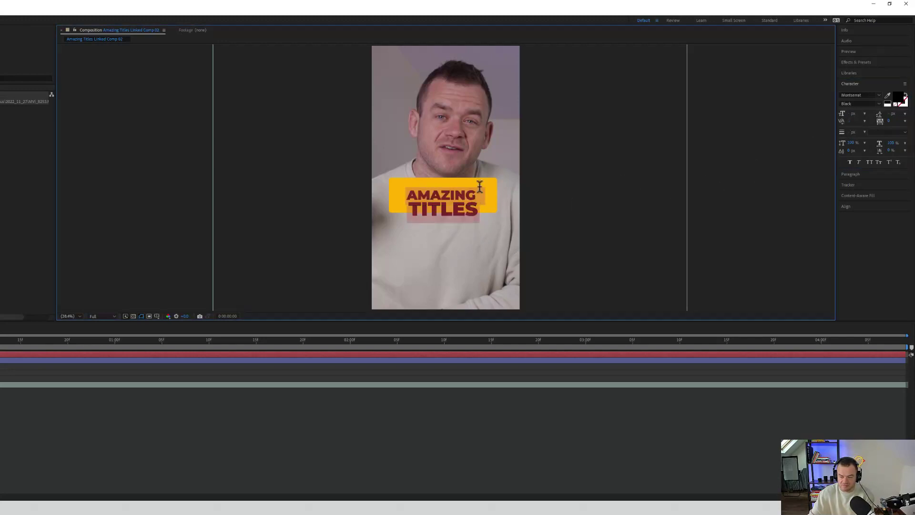
click(849, 174)
click(843, 104)
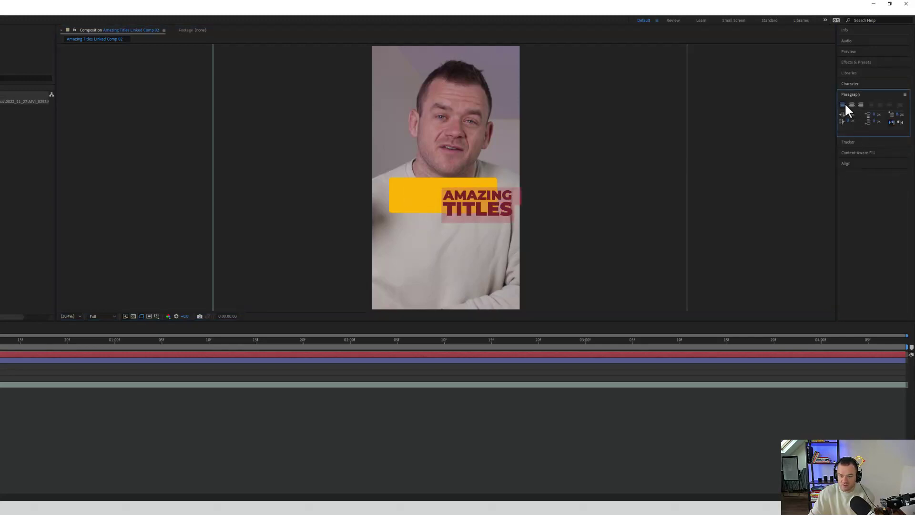
click(844, 164)
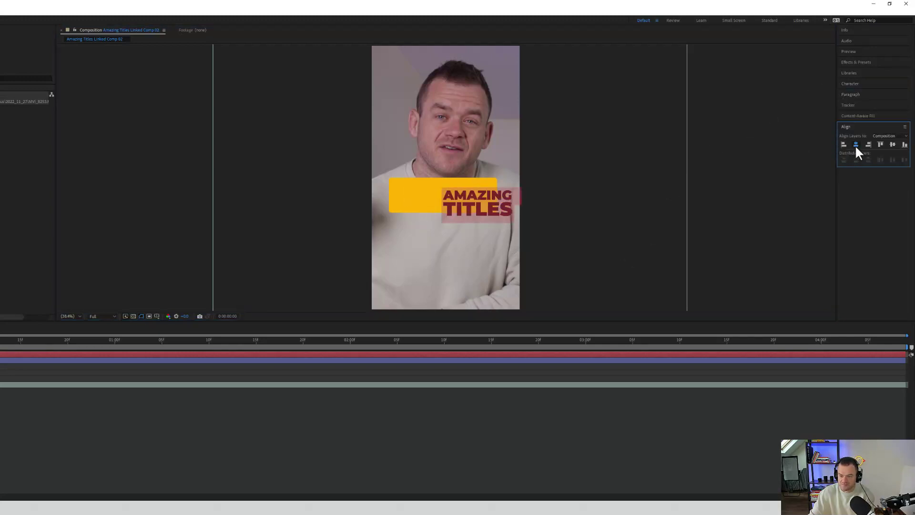
click(856, 145)
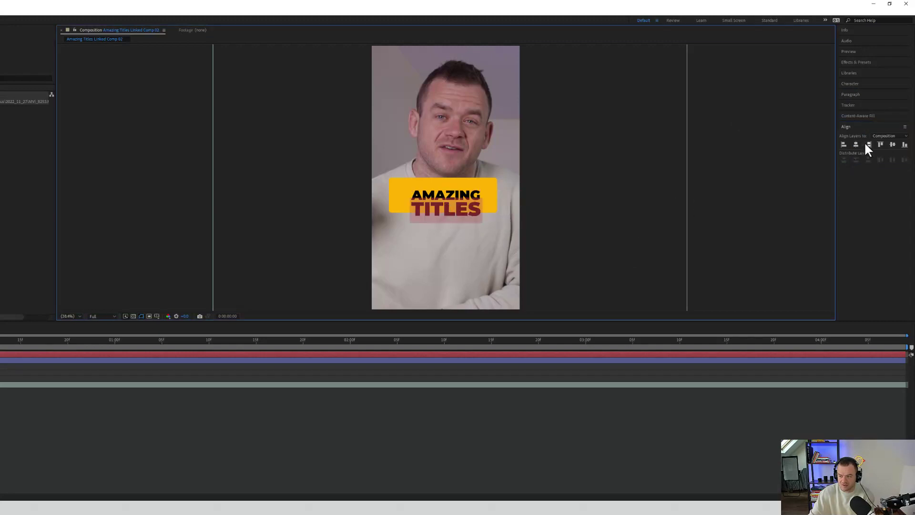
Set the fill color of the word TITLES to white (FFFFFF)
click(851, 83)
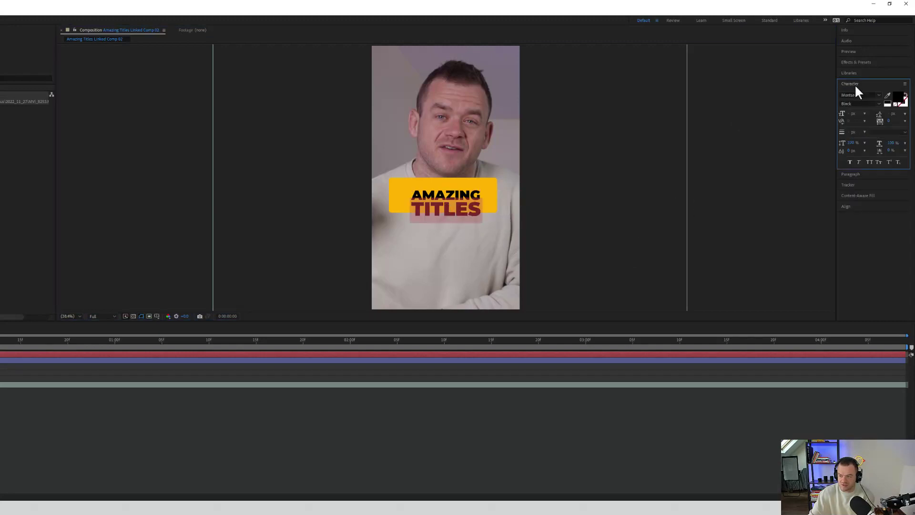
click(899, 97)
click(238, 233)
drag(237, 233, 202, 211)
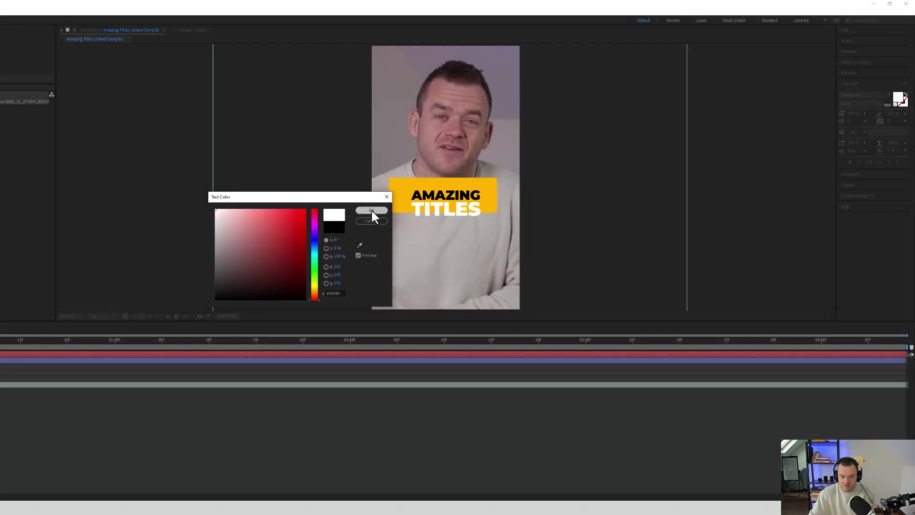
click(371, 209)
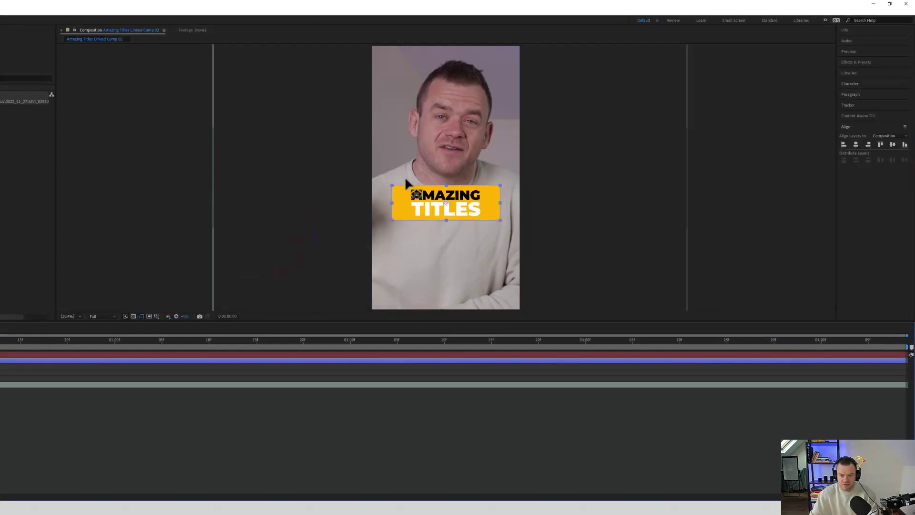
Color the word AMAZING with the yellow sampled from the rectangle behind it
click(263, 353)
double_click(428, 362)
double_click(461, 192)
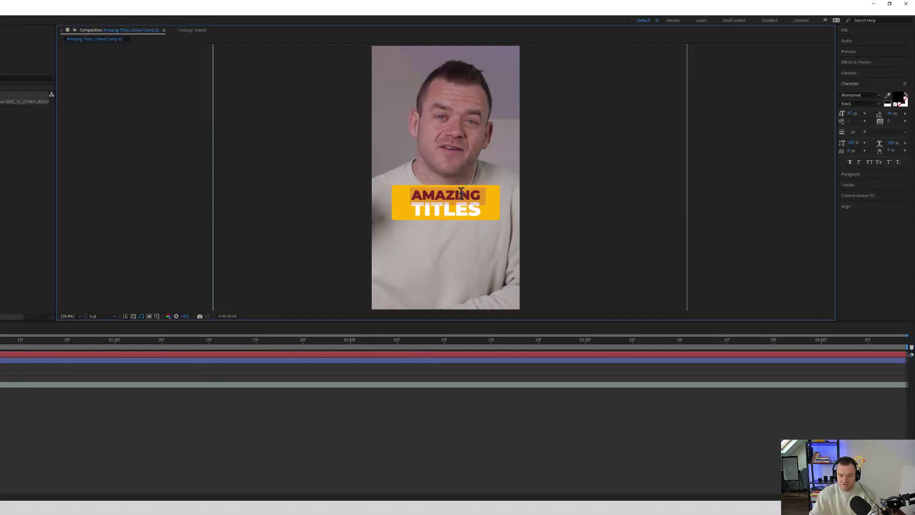
click(888, 95)
click(407, 212)
Set the rectangle's fill color to black (000000)
click(422, 360)
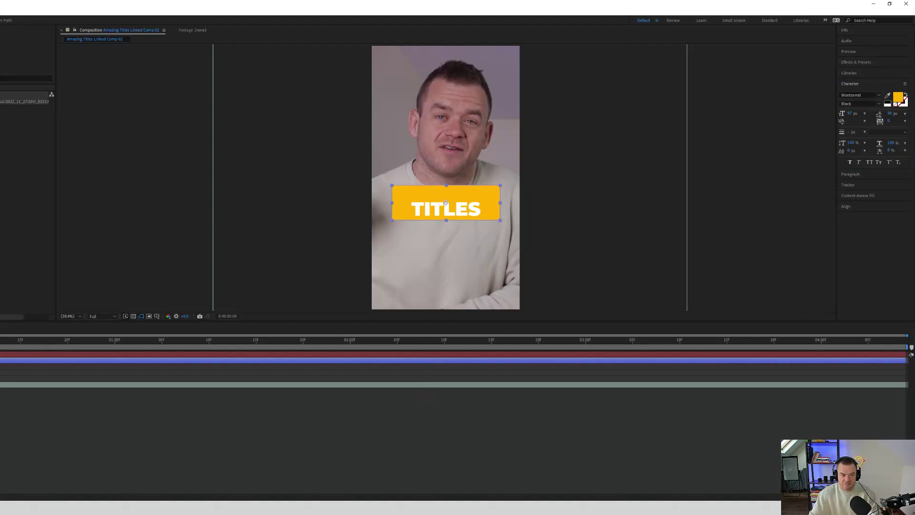
drag(262, 245, 134, 329)
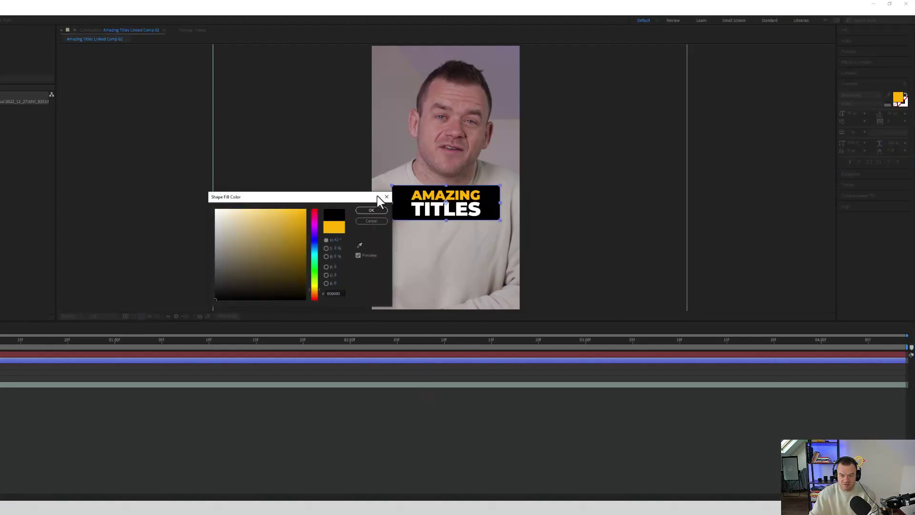
click(362, 209)
Resize the black rectangle's path to fit closely around the text, narrowing its width to about 594 and making it slightly taller
click(419, 357)
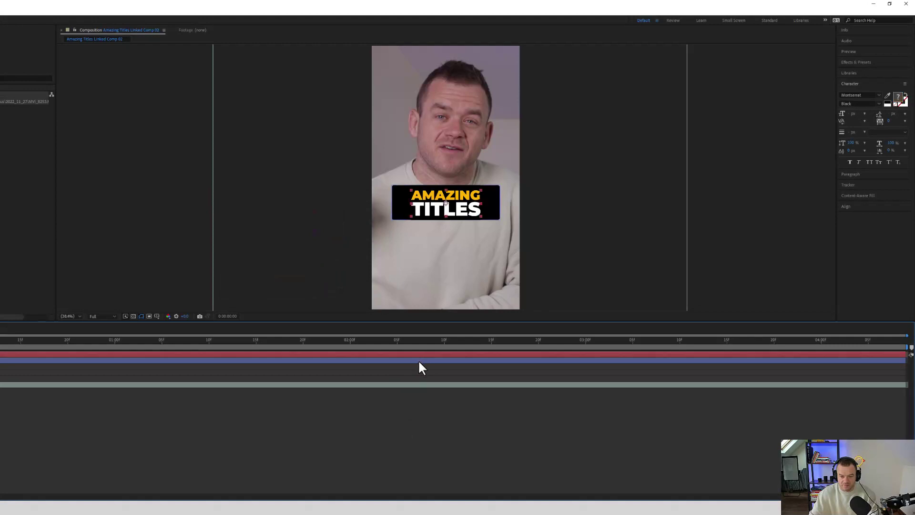
click(417, 362)
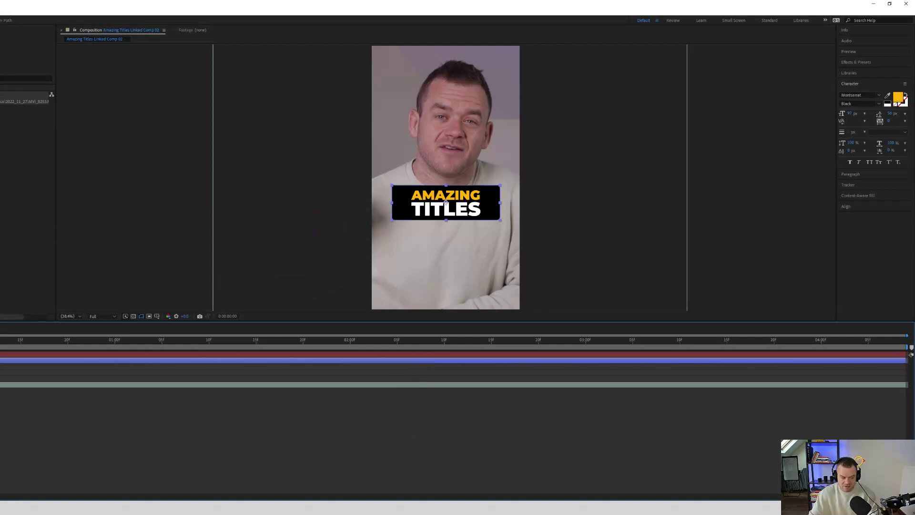
key(u)
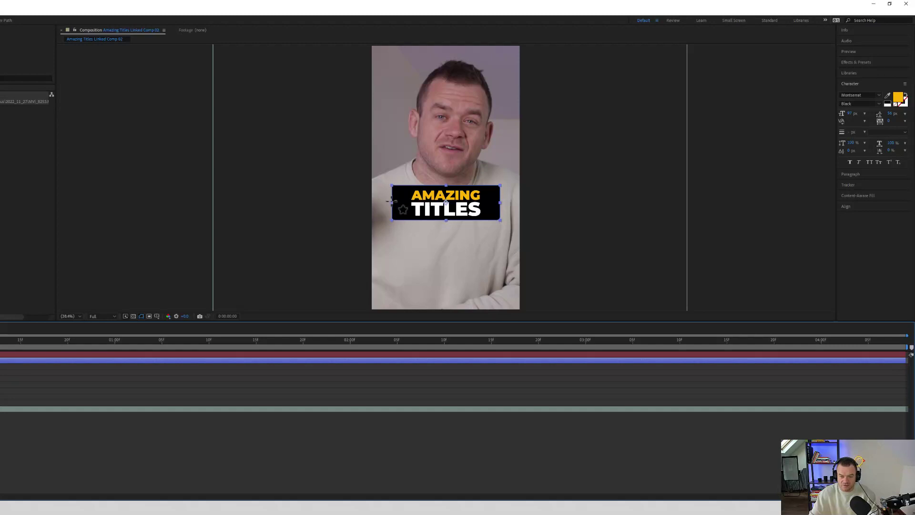
drag(391, 202, 419, 201)
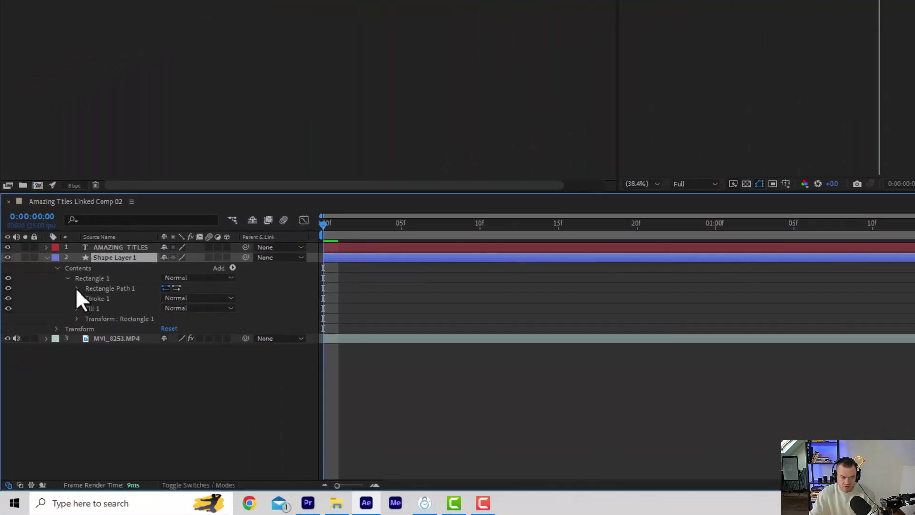
click(77, 288)
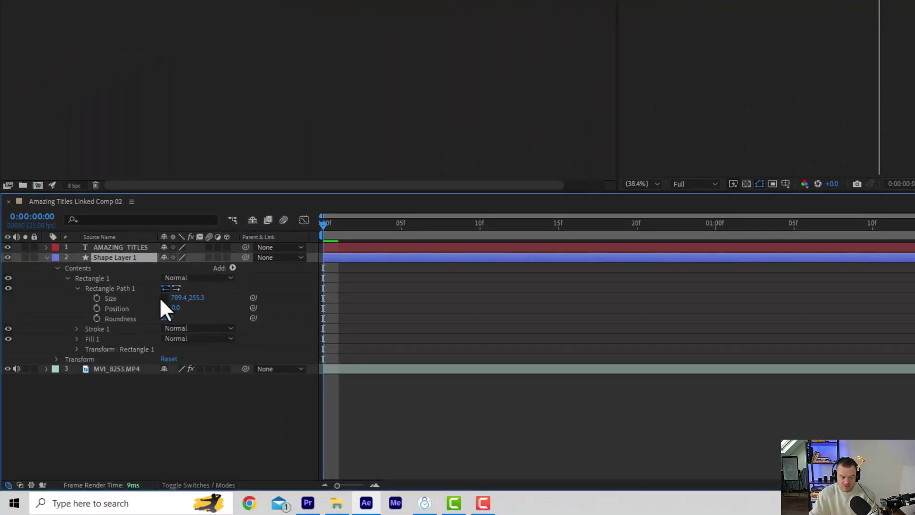
drag(177, 297, 53, 303)
drag(176, 297, 191, 298)
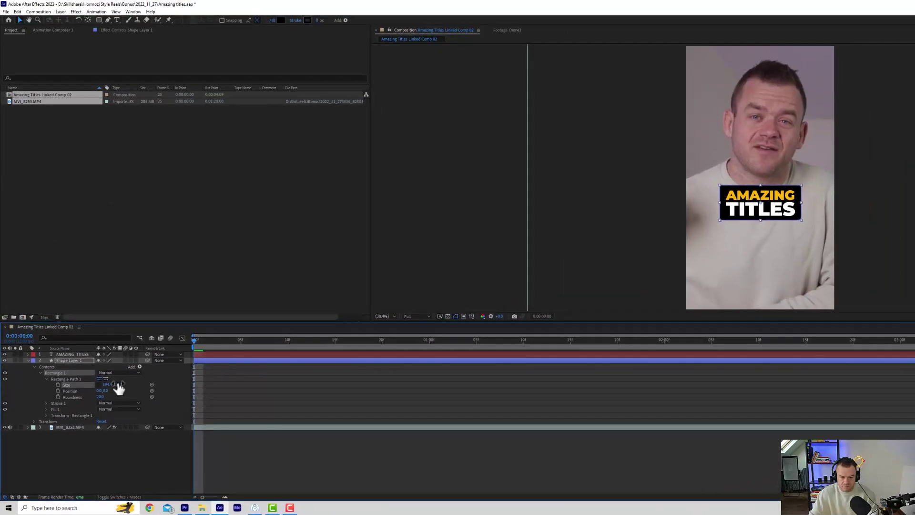
drag(119, 385, 125, 383)
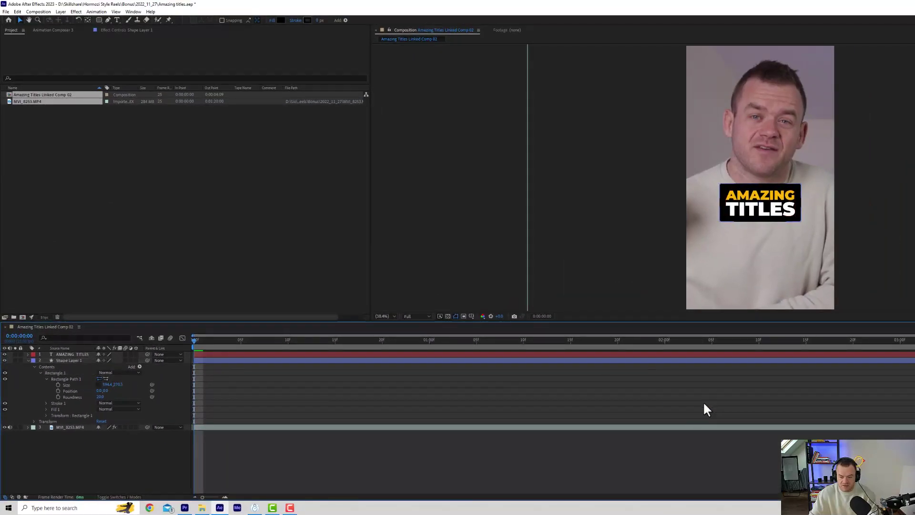
Add an exclamation mark to the end of the word TITLES
double_click(738, 355)
click(796, 211)
text(!)
double_click(803, 356)
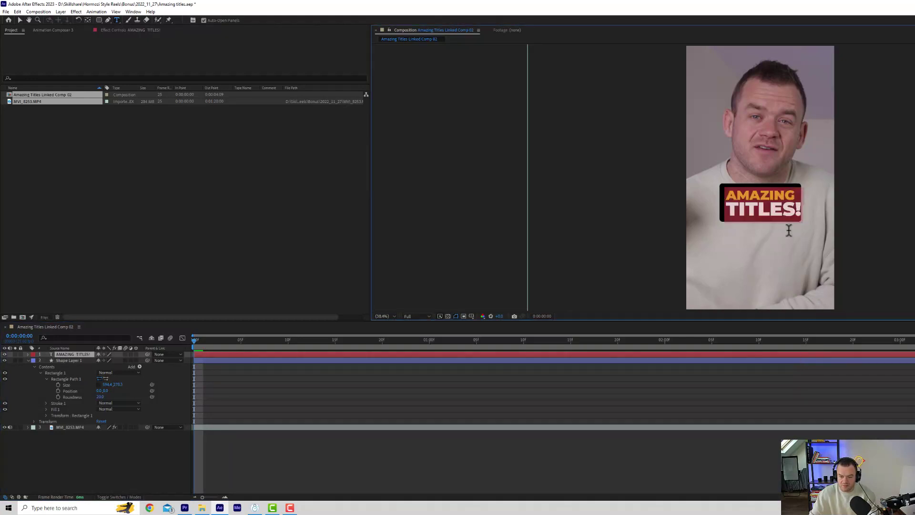
Reduce the font size of "TITLES!" to match the width of AMAZING, and tighten the leading between the two lines
drag(802, 209, 719, 209)
key(ctrl+shift+comma)
key(ctrl+shift+comma)
key(ctrl+shift+comma)
key(ctrl+shift+comma)
key(ctrl+shift+comma)
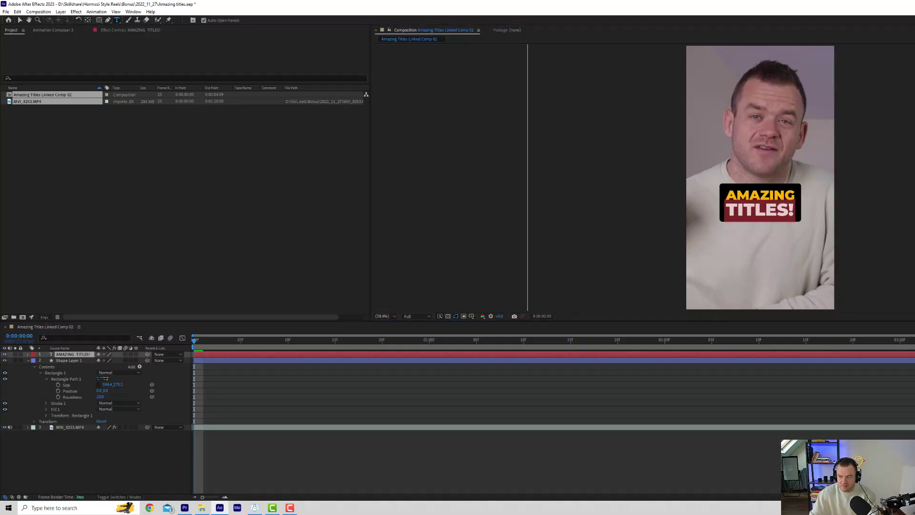
key(alt+Up)
key(alt+Up)
key(alt+Up)
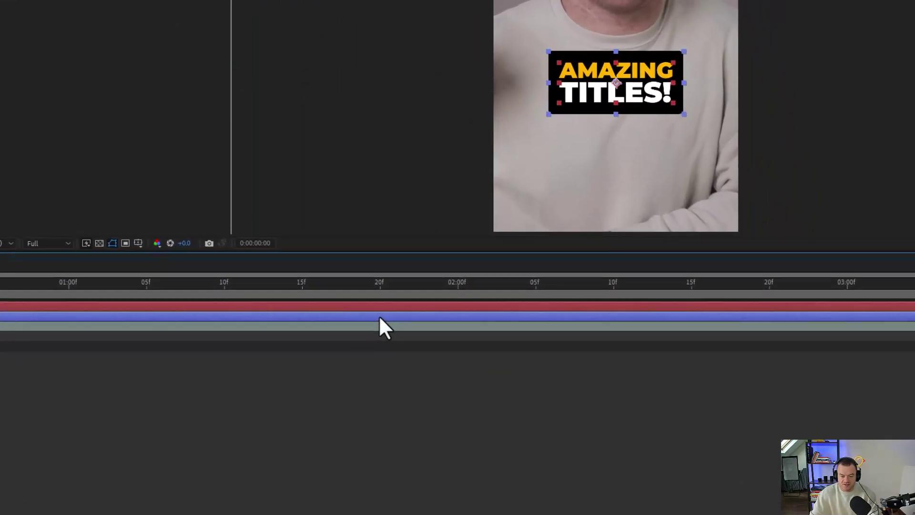
Pre-compose the text and rectangle layers together into a new composition named "Amazing Titles"
right_click(617, 356)
click(432, 229)
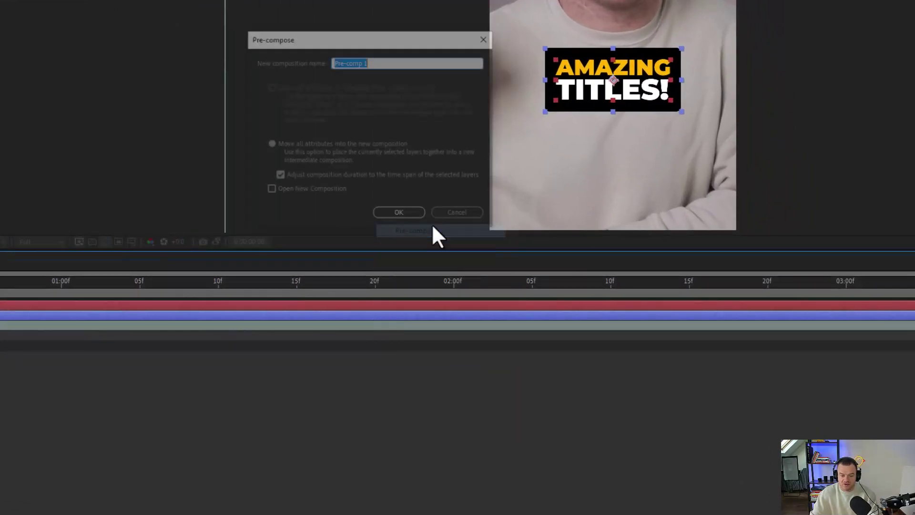
text(Amazing Titles)
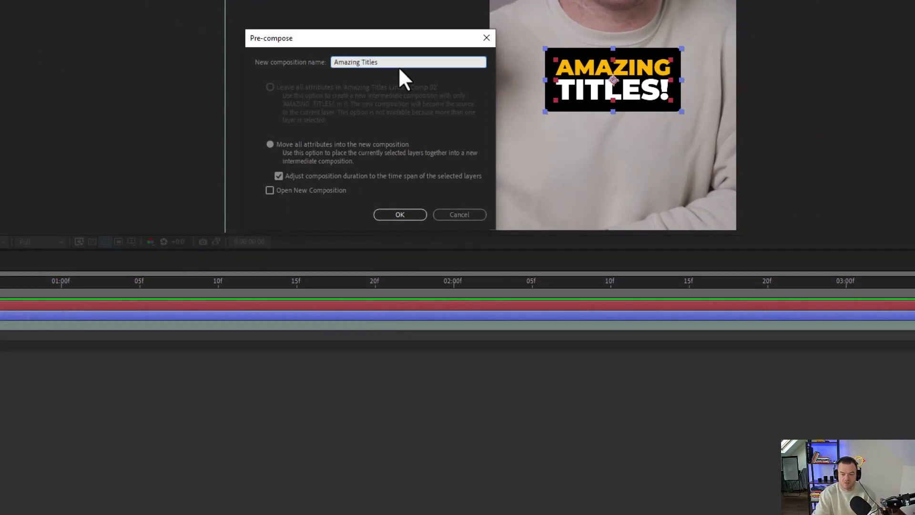
key(Return)
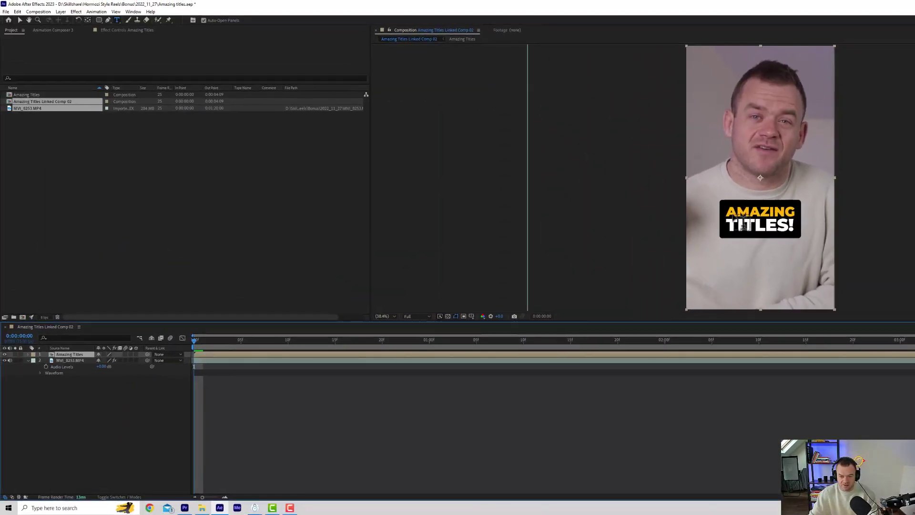
Test-rotate the Amazing Titles layer around its default anchor point and undo the rotation
key(v)
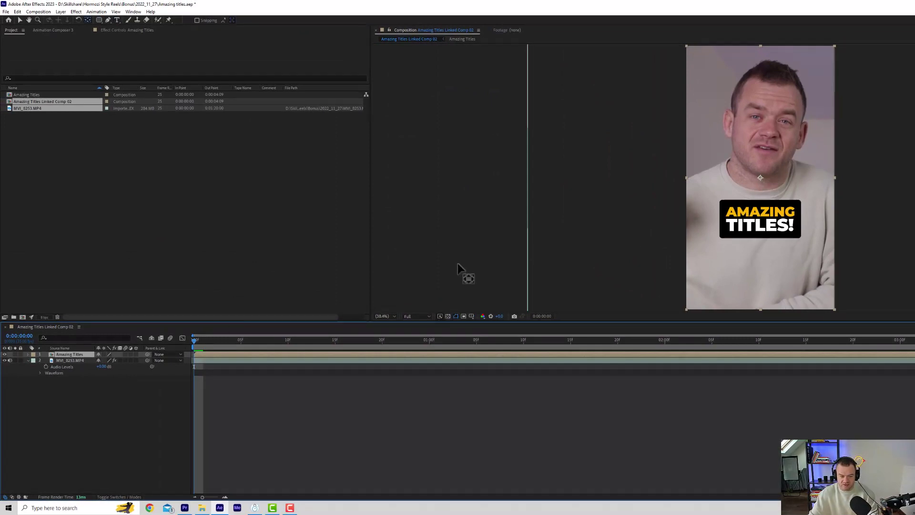
key(r)
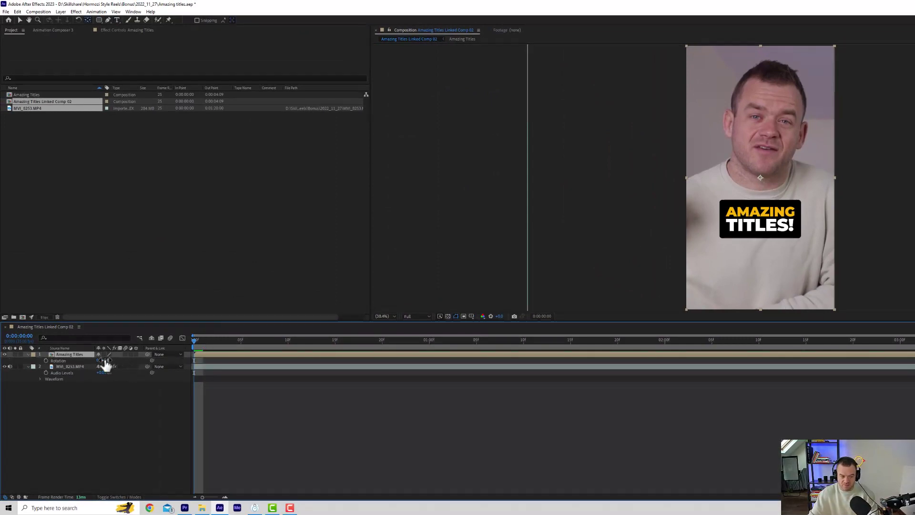
drag(105, 361, 116, 361)
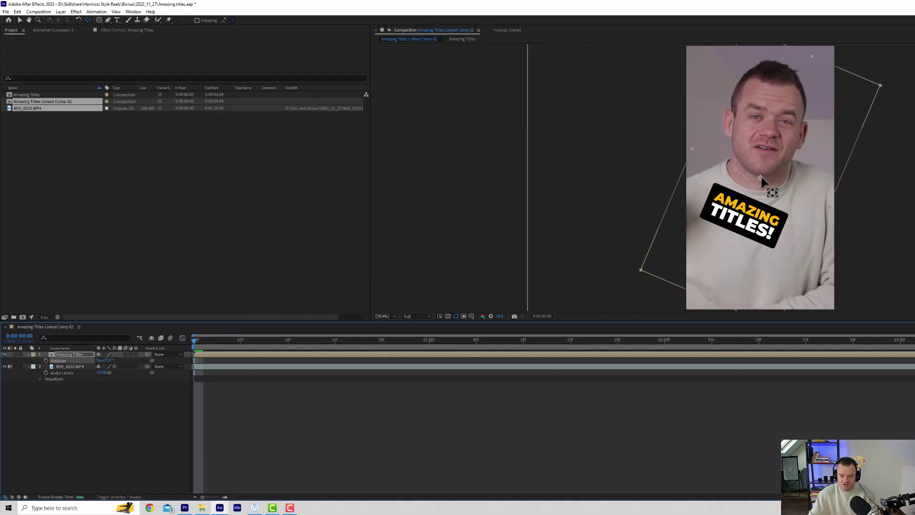
key(ctrl+z)
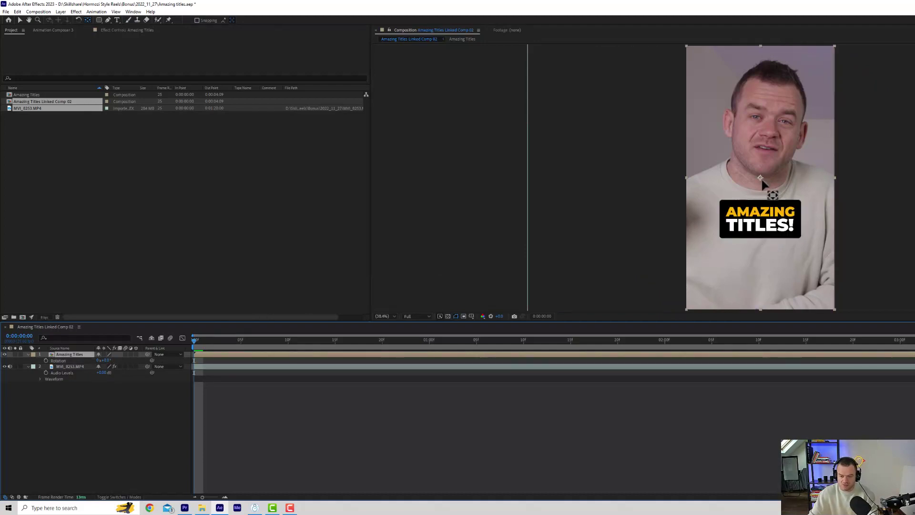
Move the Amazing Titles layer's anchor point to the center of the black title box
click(761, 183)
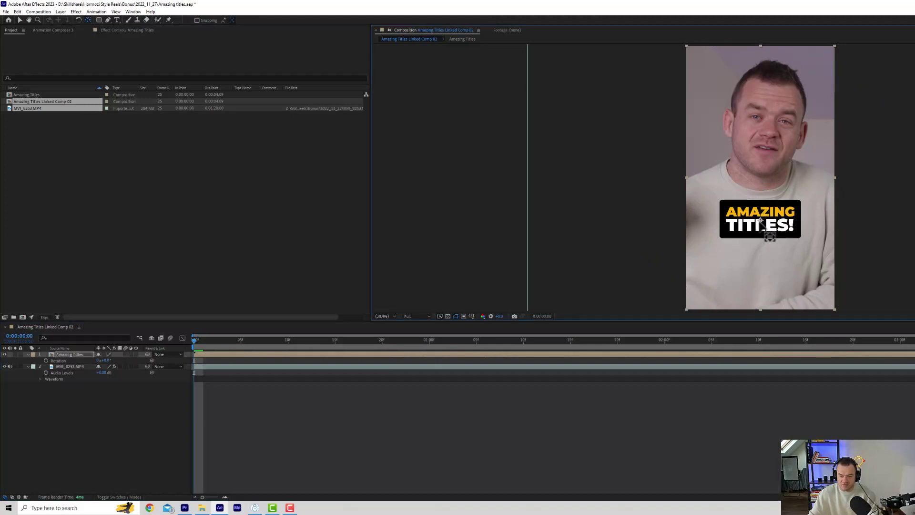
drag(761, 222, 761, 220)
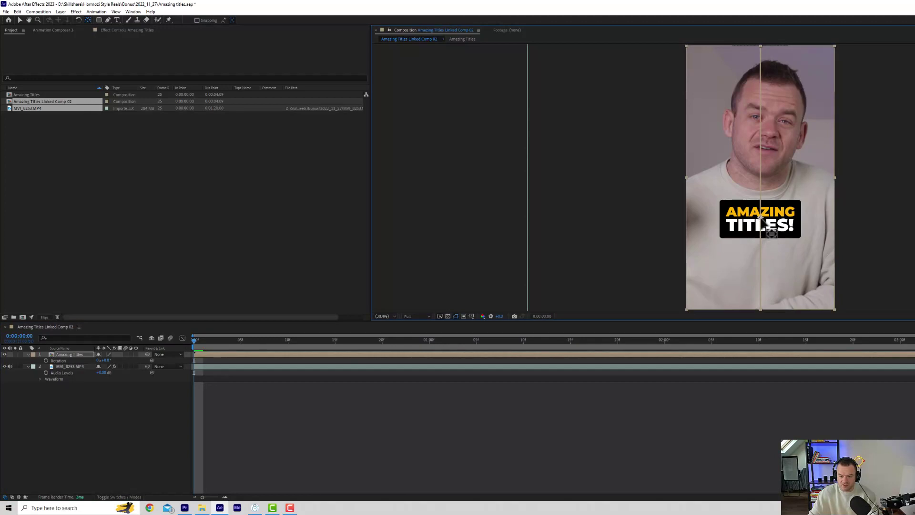
drag(760, 218, 761, 219)
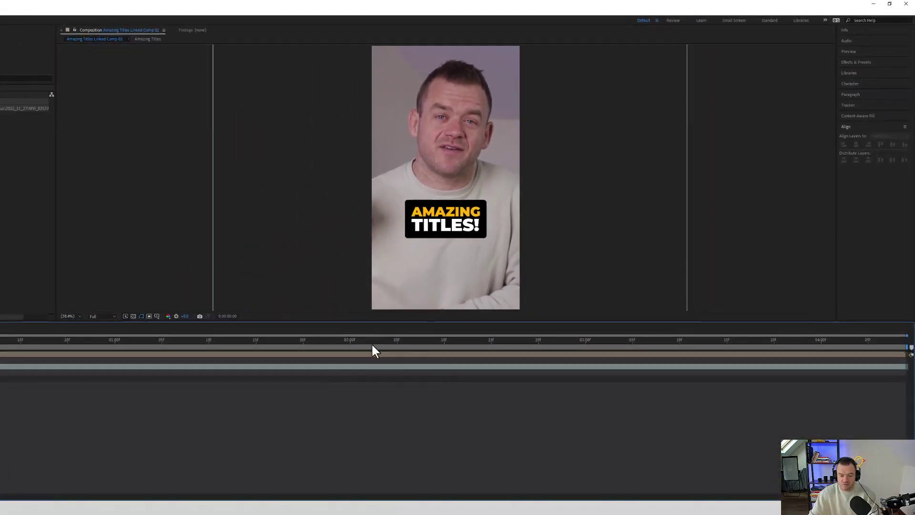
Open Animation Composer 3 for the Amazing Titles layer, dismiss its promotional message and widen the preset category list
click(277, 443)
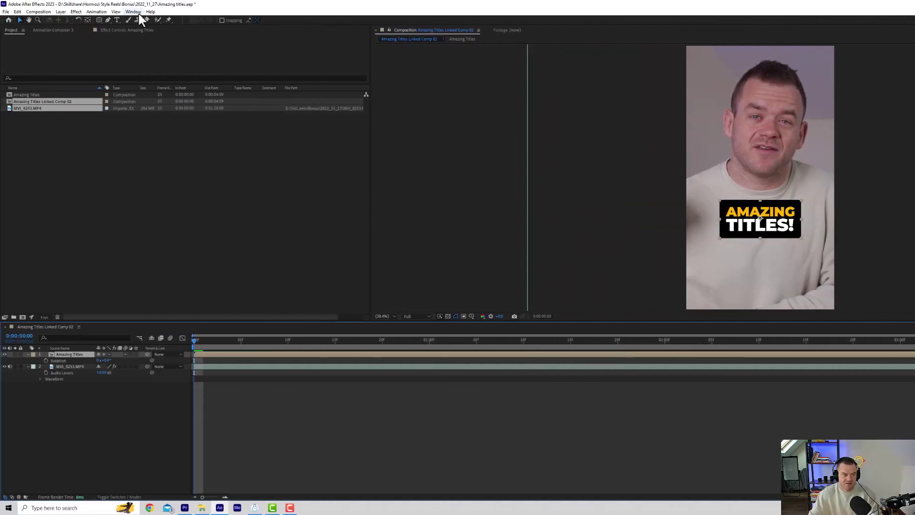
click(135, 12)
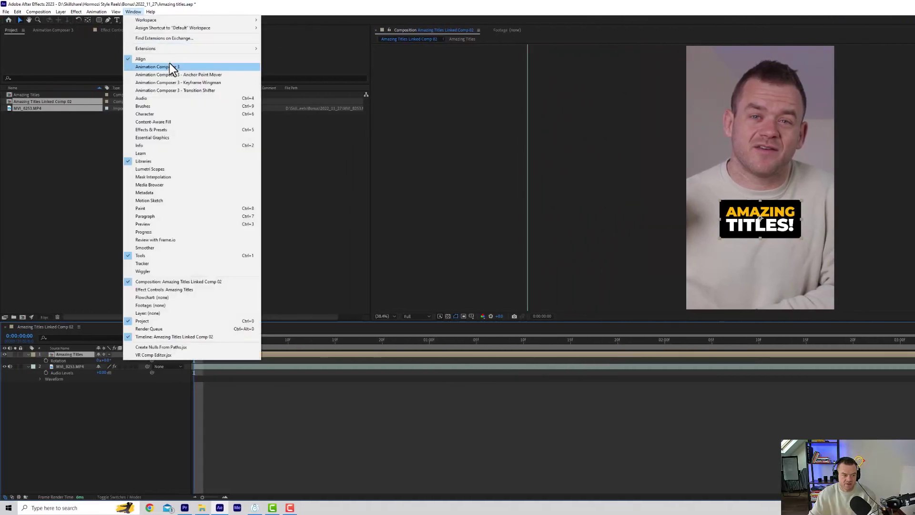
click(179, 67)
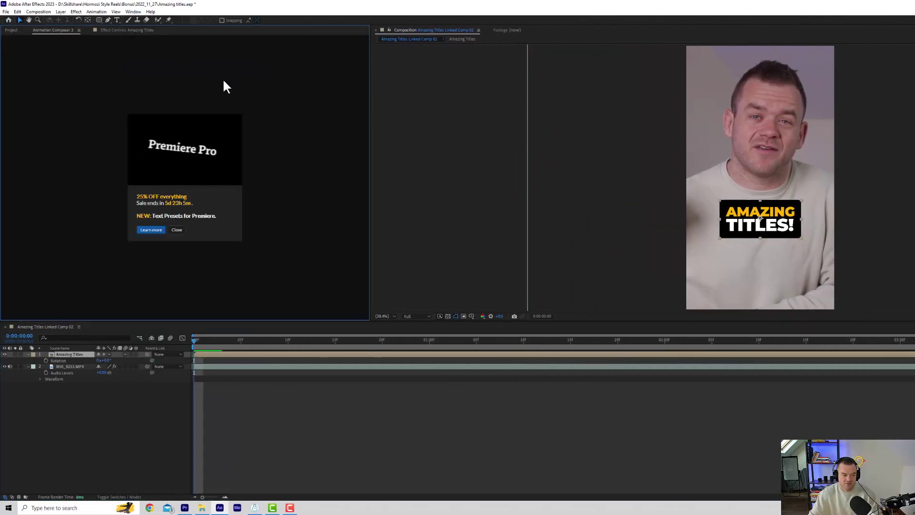
click(177, 232)
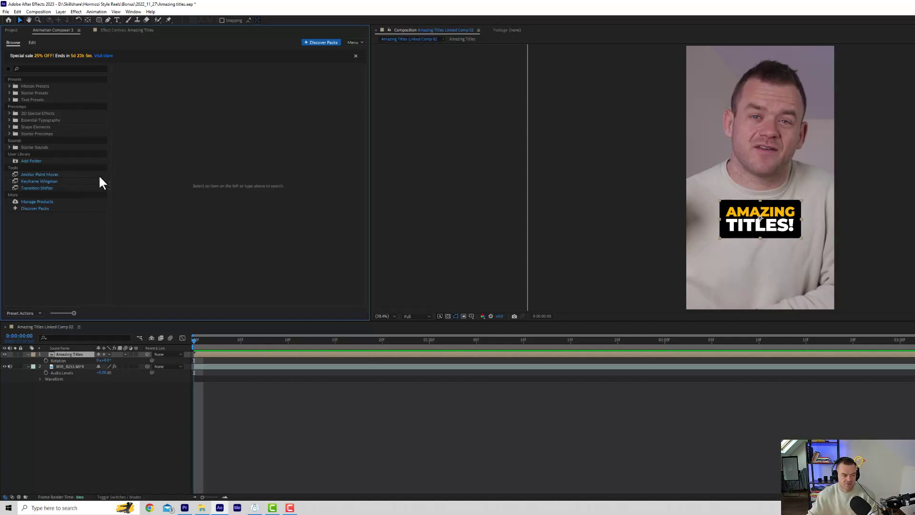
drag(110, 190, 225, 185)
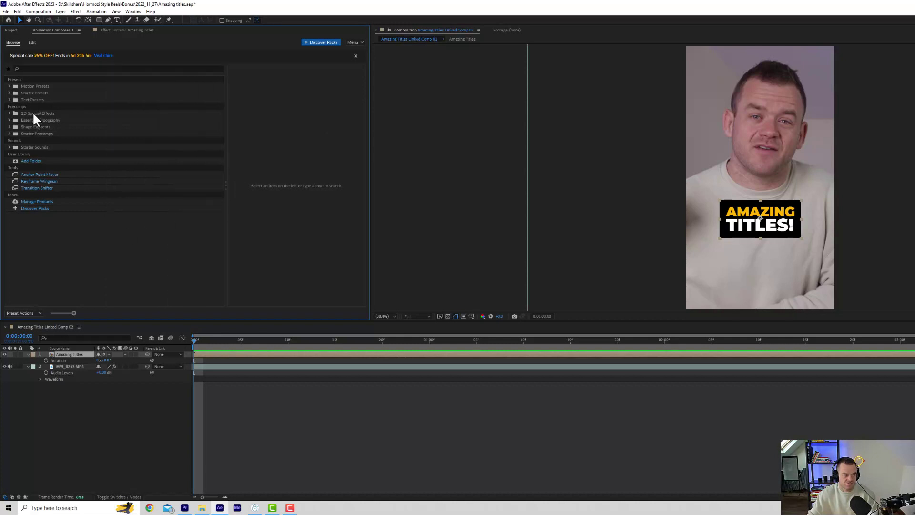
Browse the Motion Presets to the Position & Rotate & Scale category of the 3D Transitions
click(41, 87)
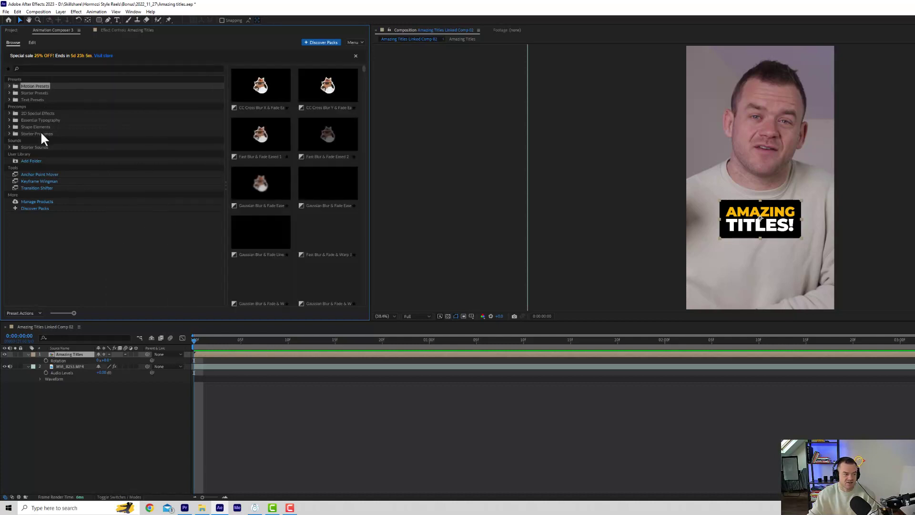
click(10, 86)
click(40, 93)
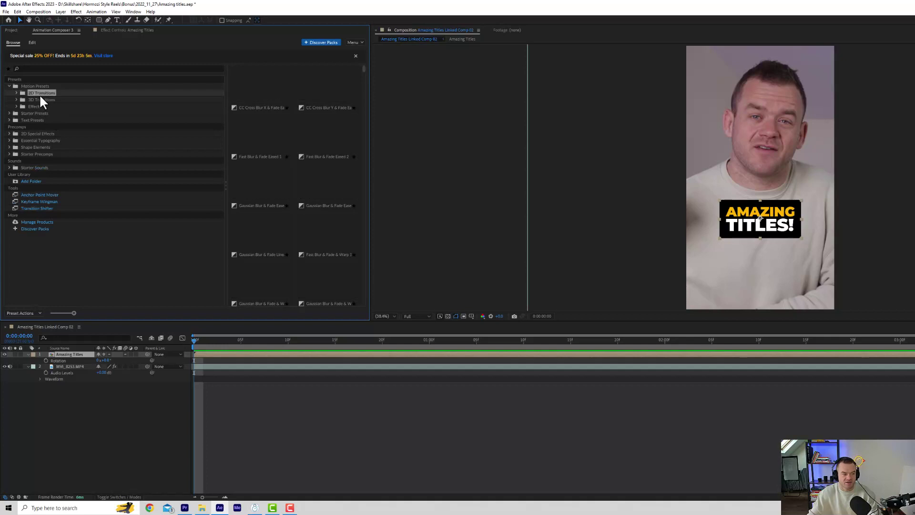
click(43, 99)
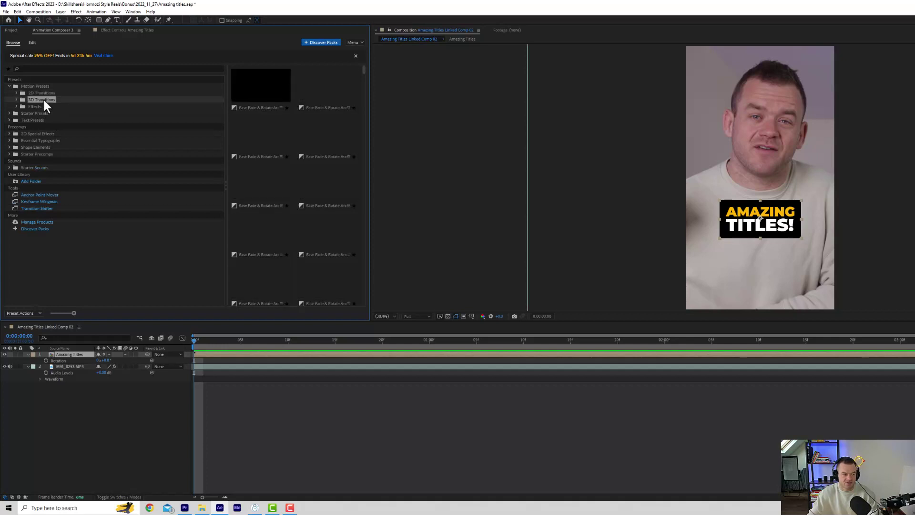
click(13, 99)
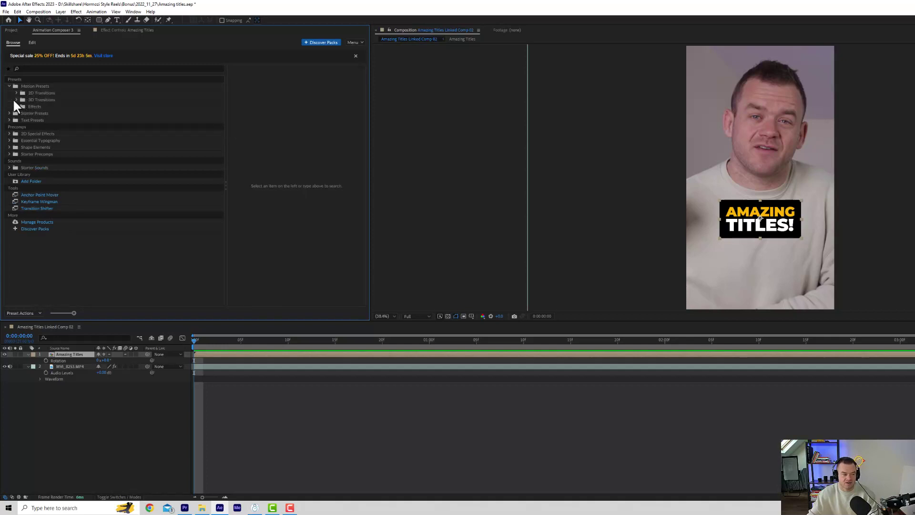
click(16, 100)
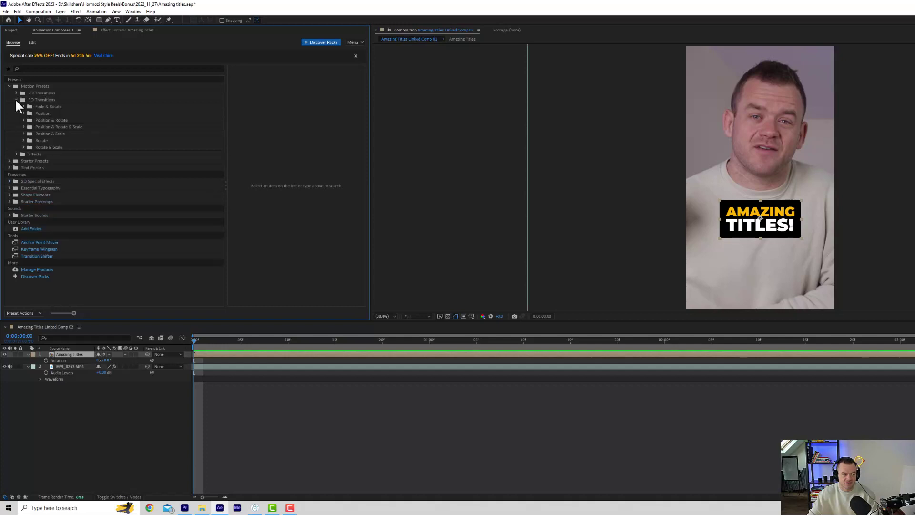
click(45, 127)
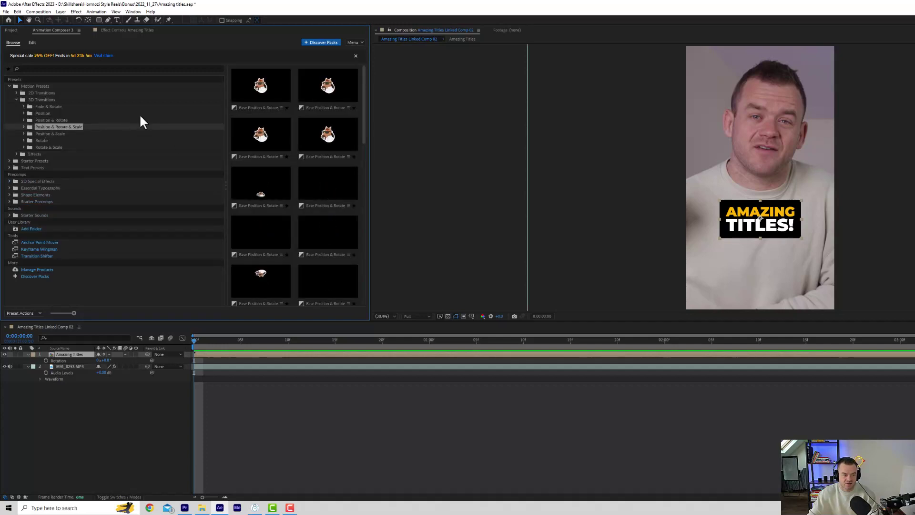
Try an Ease Position & Rotate & Scale entrance preset on Amazing Titles with 3D conversion, preview it, undo it and return to the presets
click(251, 136)
click(306, 313)
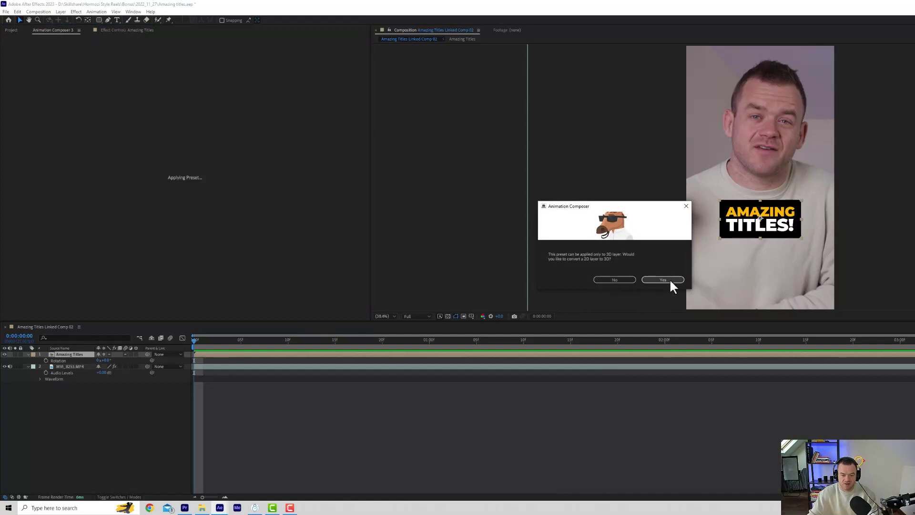
click(663, 280)
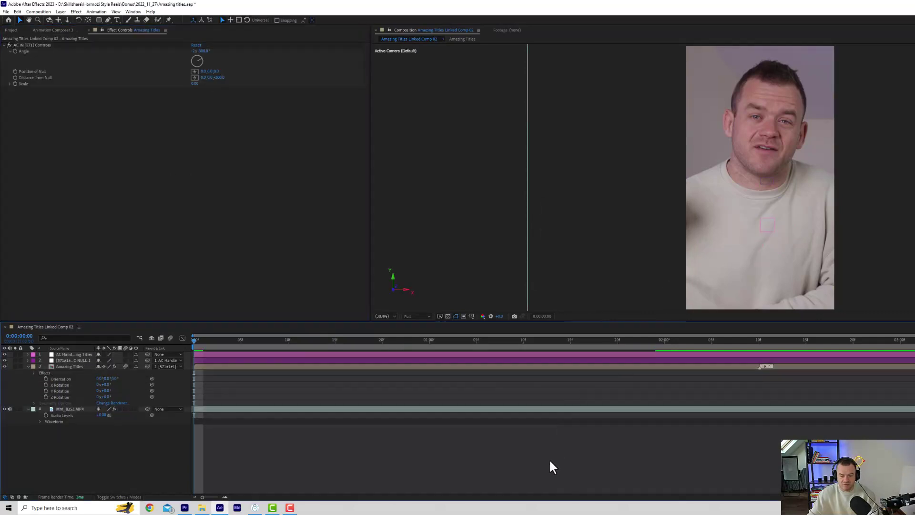
key(space)
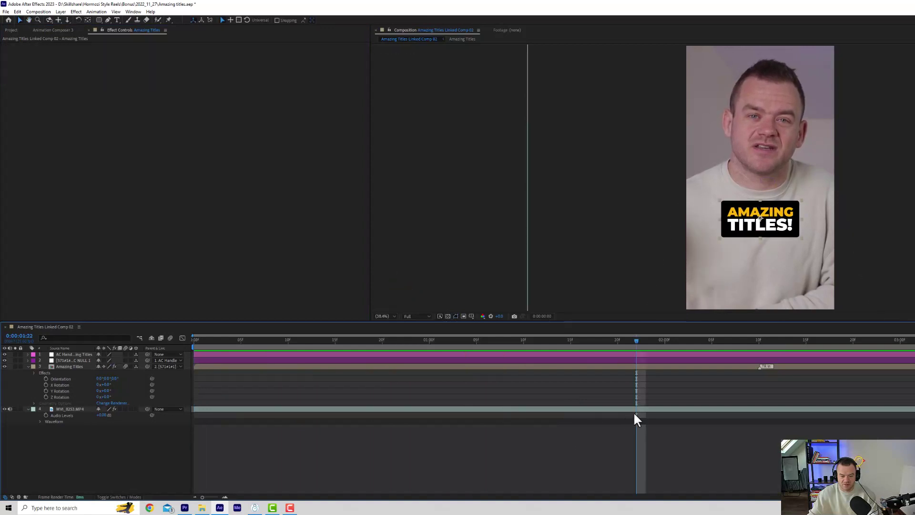
key(ctrl+z)
click(64, 30)
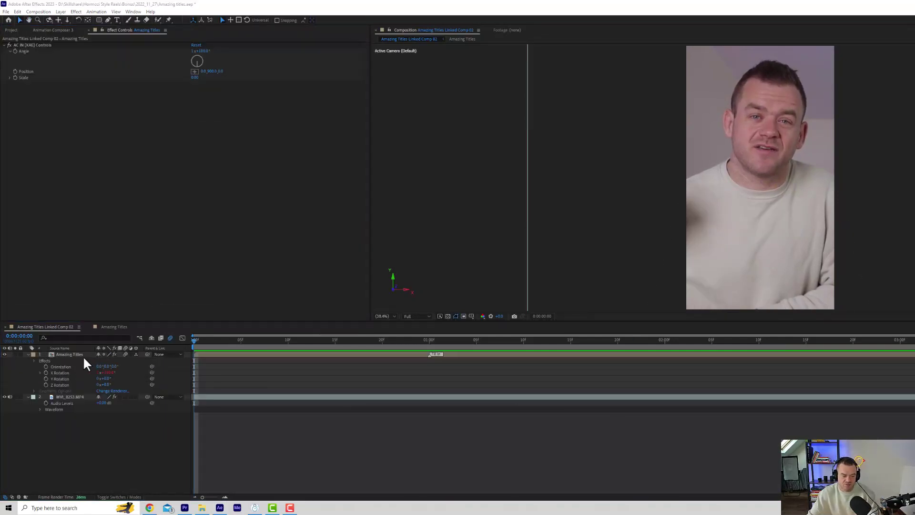
Inspect the layer switches inside the Amazing Titles precomp, then preview the title's entrance animation in the main composition
double_click(83, 354)
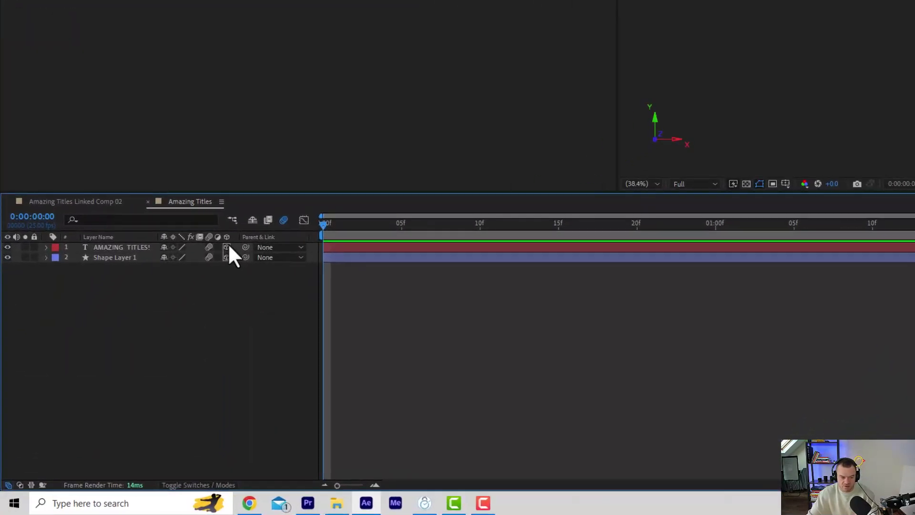
click(107, 202)
key(space)
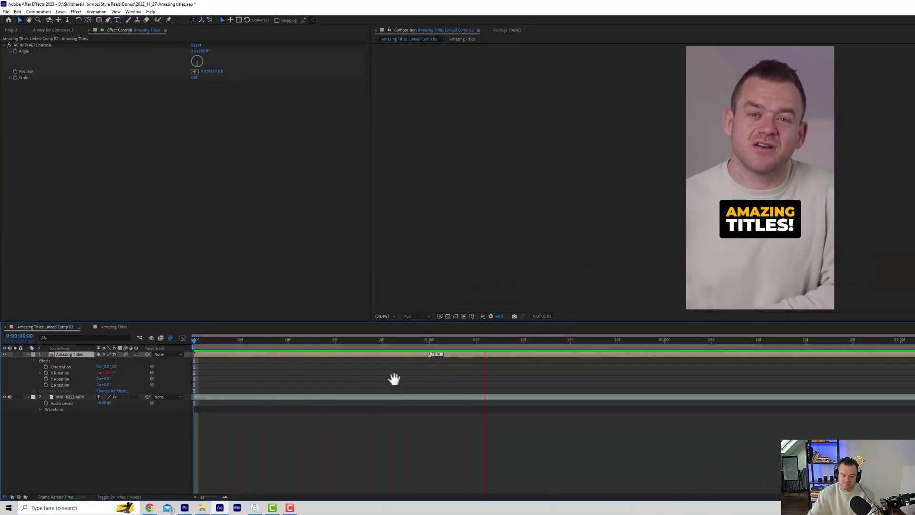
key(space)
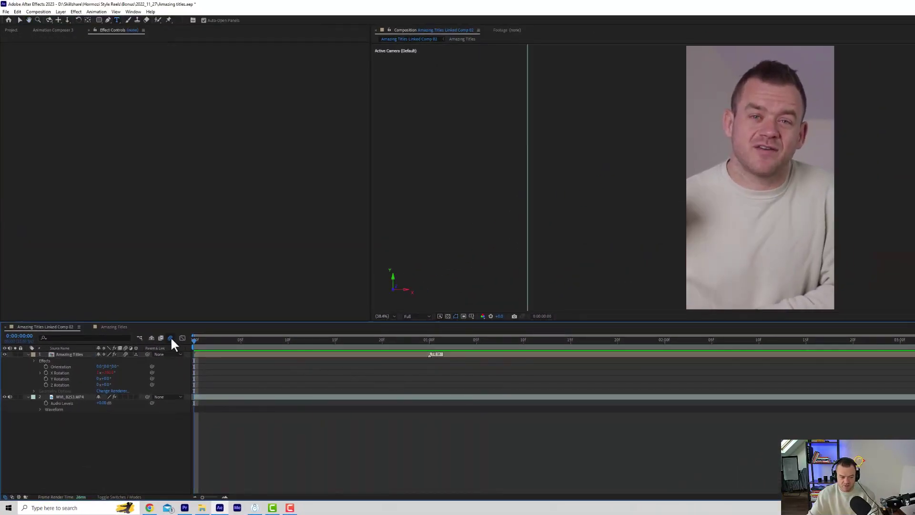
key(space)
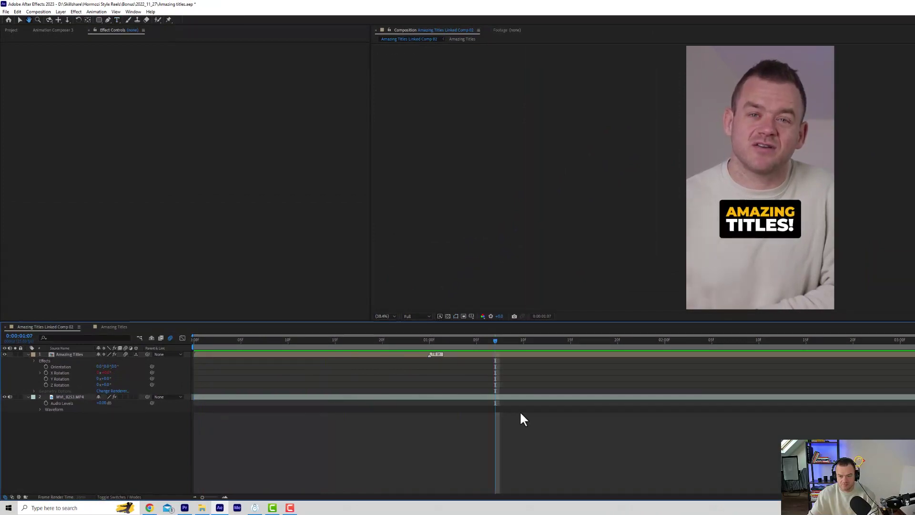
drag(443, 343, 218, 355)
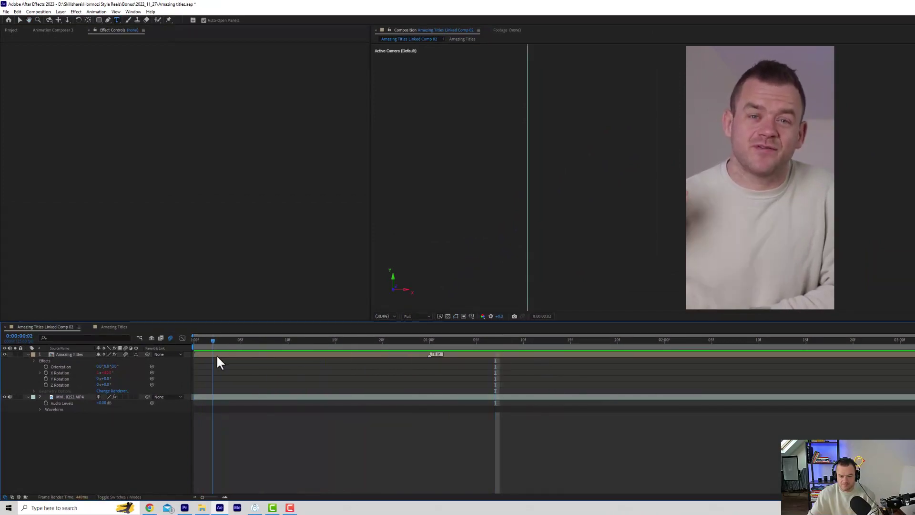
key(space)
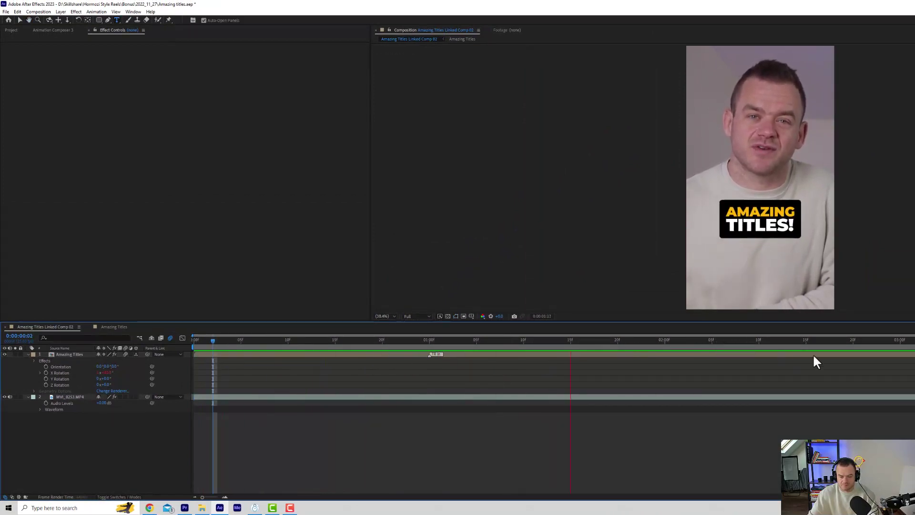
Apply the selected Ease Position & Rotate & Scale preset as the Amazing Titles layer's exit animation and preview it from the start
click(830, 355)
click(53, 30)
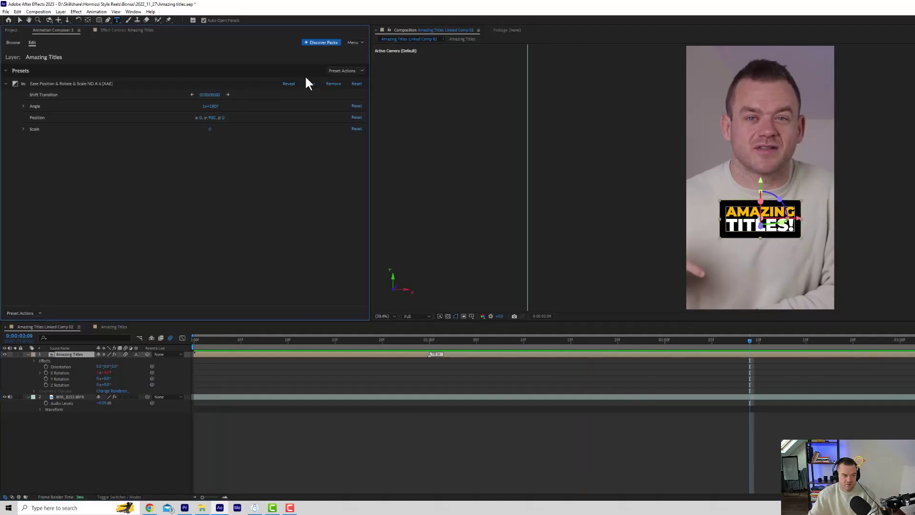
click(13, 42)
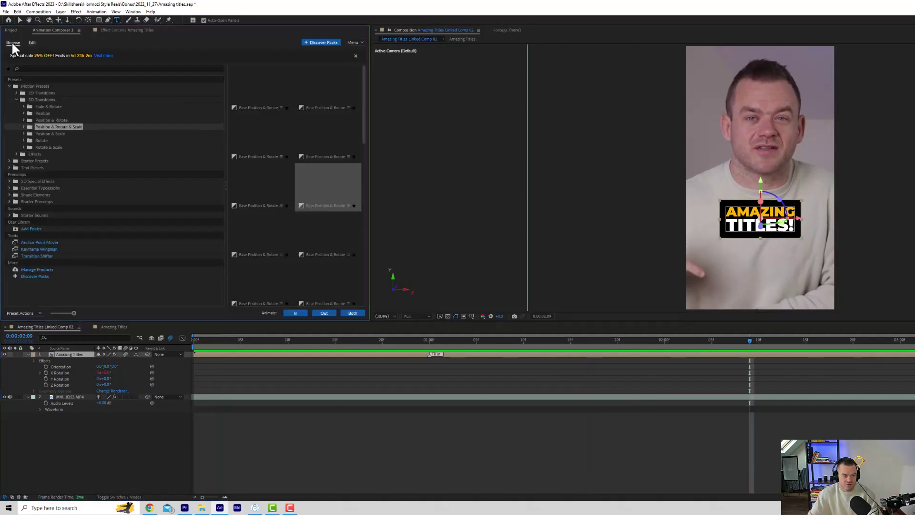
click(331, 313)
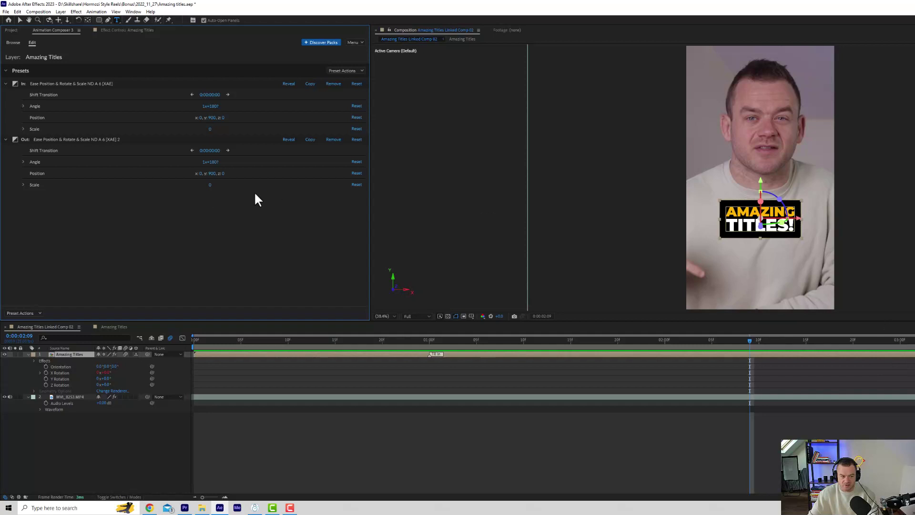
click(747, 371)
drag(740, 343, 193, 343)
key(space)
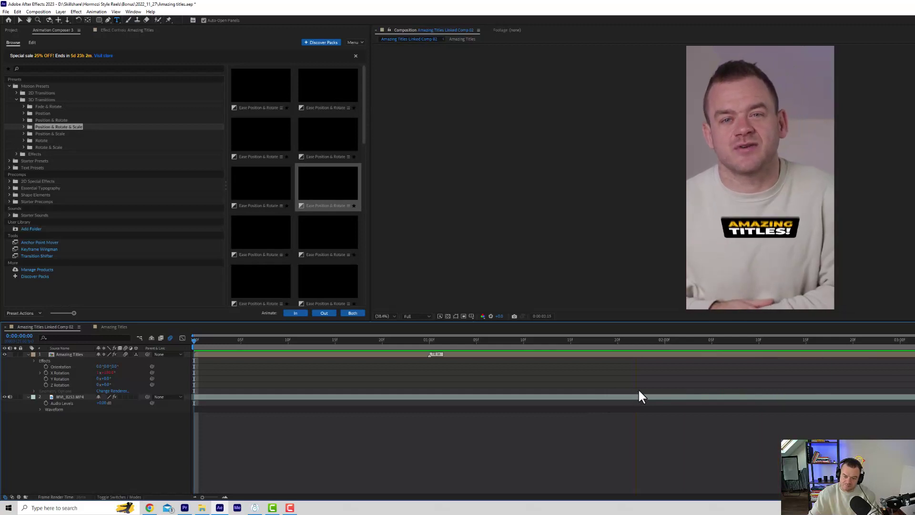
Add the Combo Electric 1 precomp from 2D Special Effects, shift it to start about 13 frames in, and preview it
drag(364, 342, 433, 350)
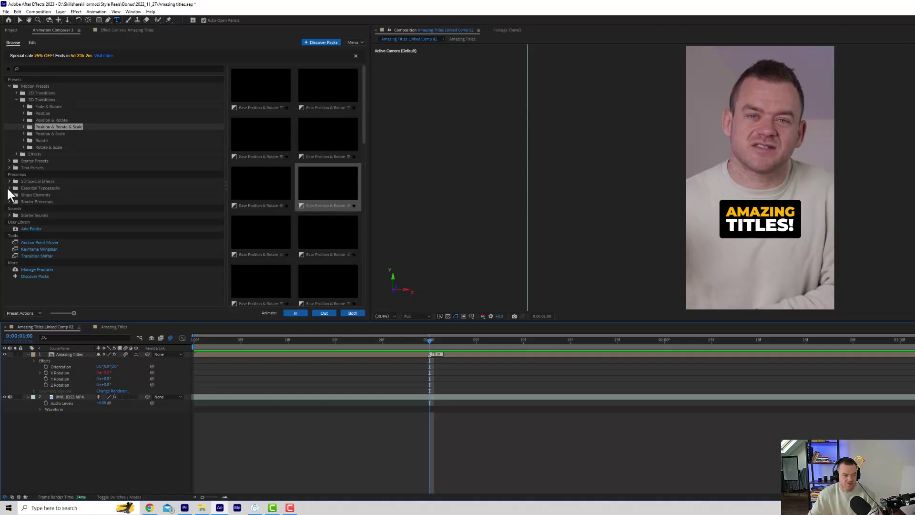
click(27, 181)
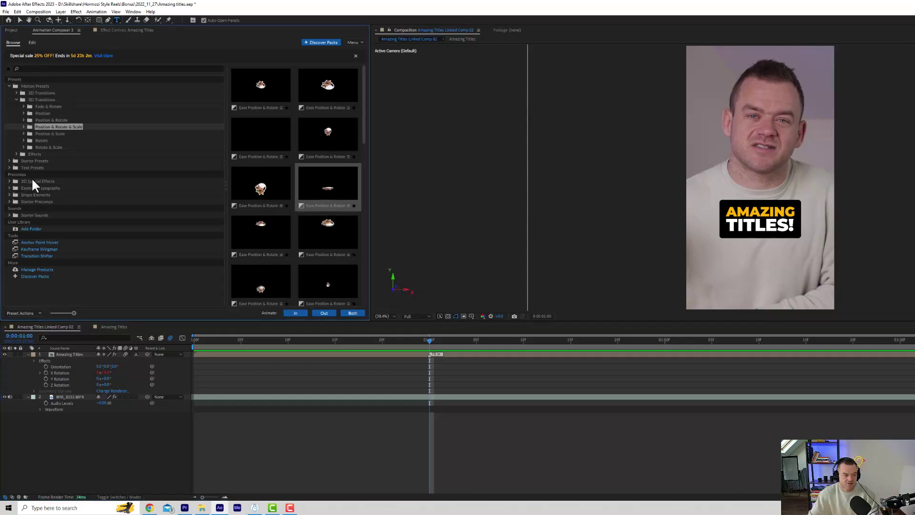
click(257, 93)
click(363, 314)
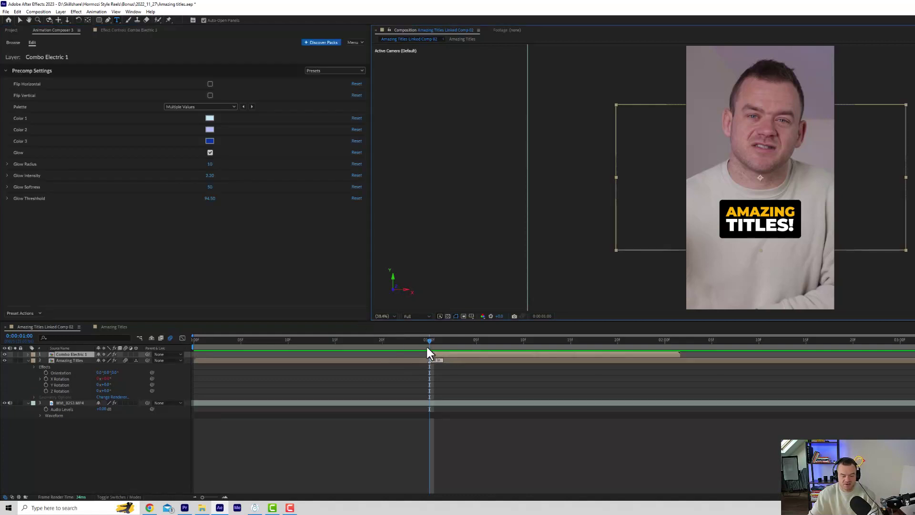
drag(455, 354, 308, 356)
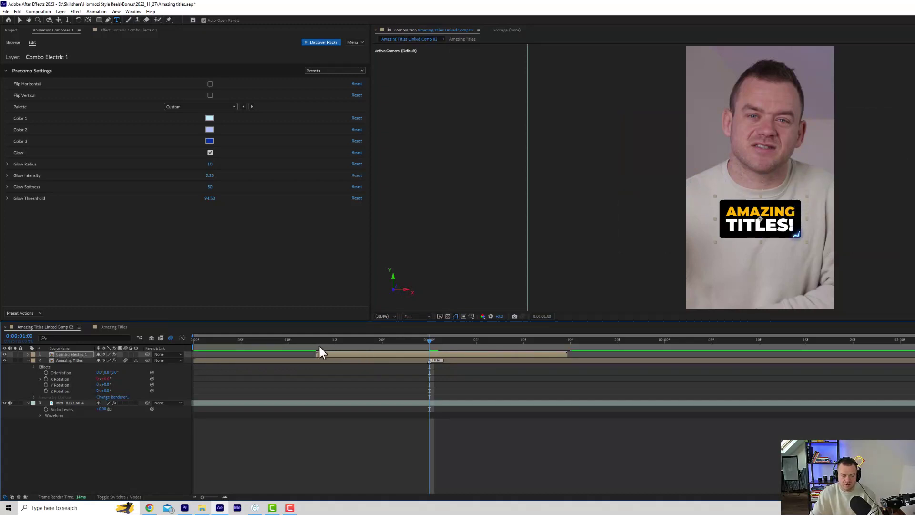
key(space)
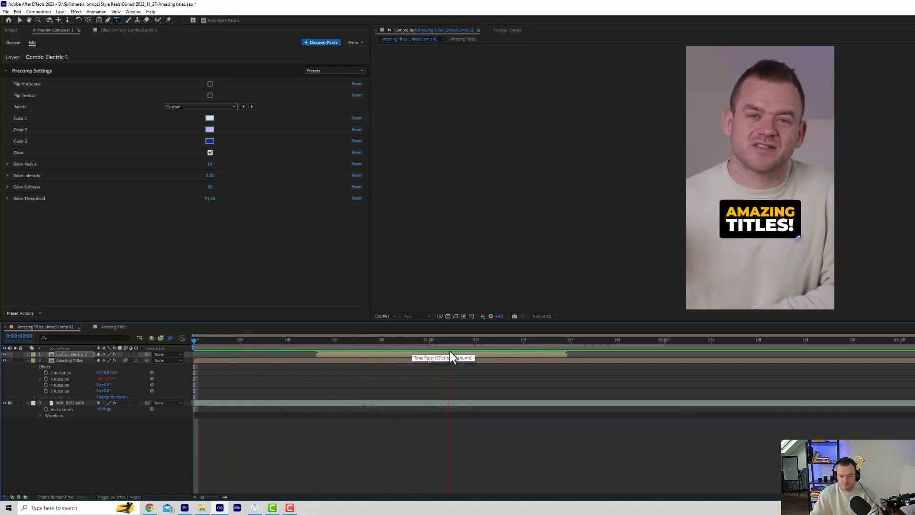
Add the Arrow Loop 1 precomp from Shape Elements at 0:00:01:10
click(520, 348)
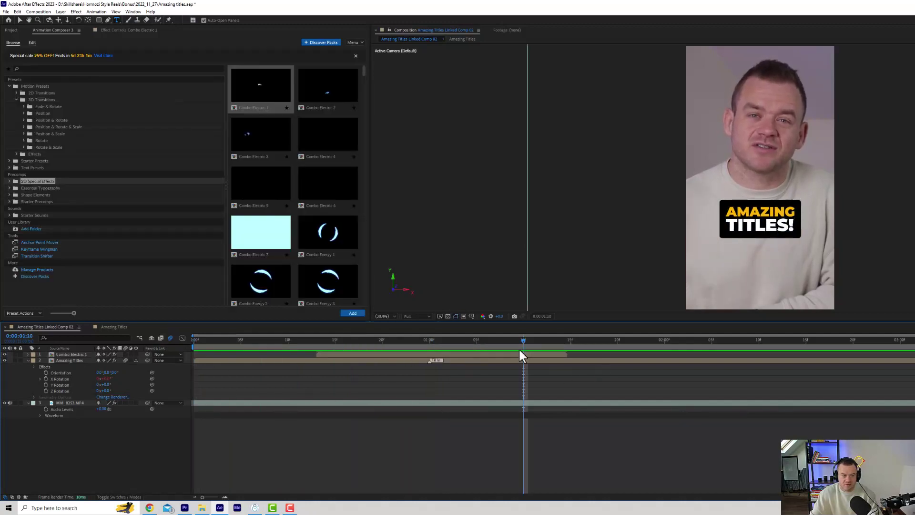
click(43, 197)
click(43, 194)
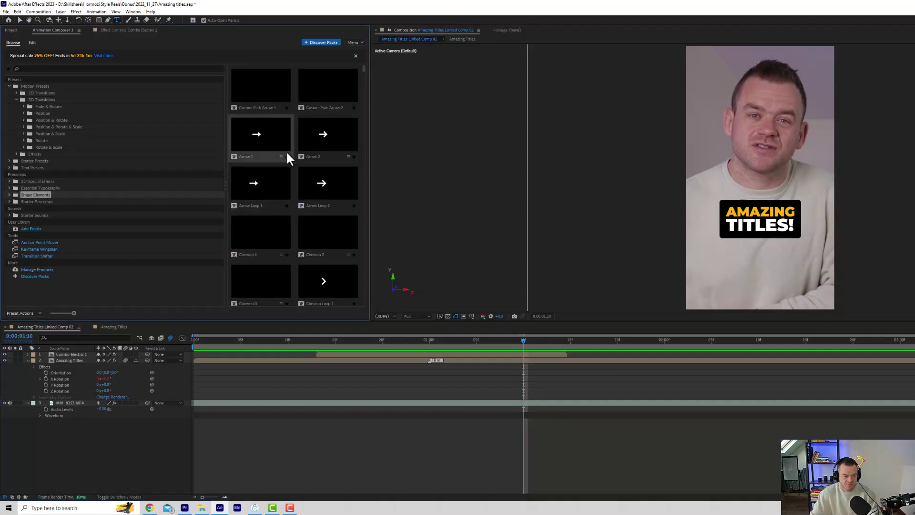
click(274, 184)
click(362, 313)
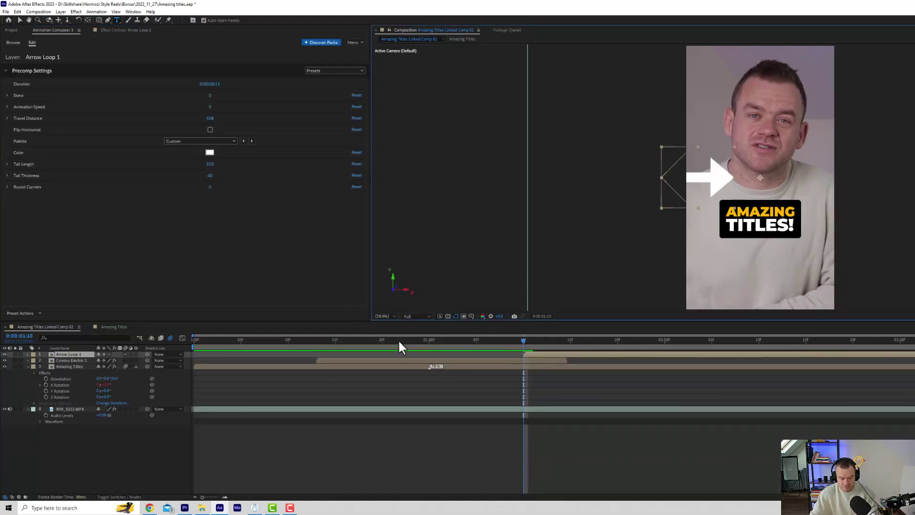
Rotate the Arrow Loop 1 layer to point diagonally down to the right and set its scale to 25%
key(r)
drag(106, 362, 113, 361)
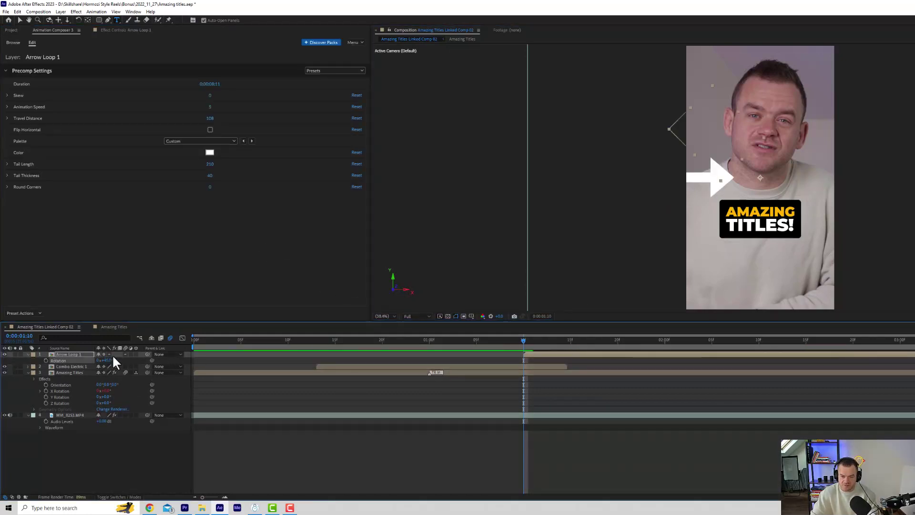
click(108, 360)
text(25)
key(Return)
Move the arrow to the upper-left corner of the black title box so it points at the title
key(v)
click(755, 169)
drag(754, 169, 721, 197)
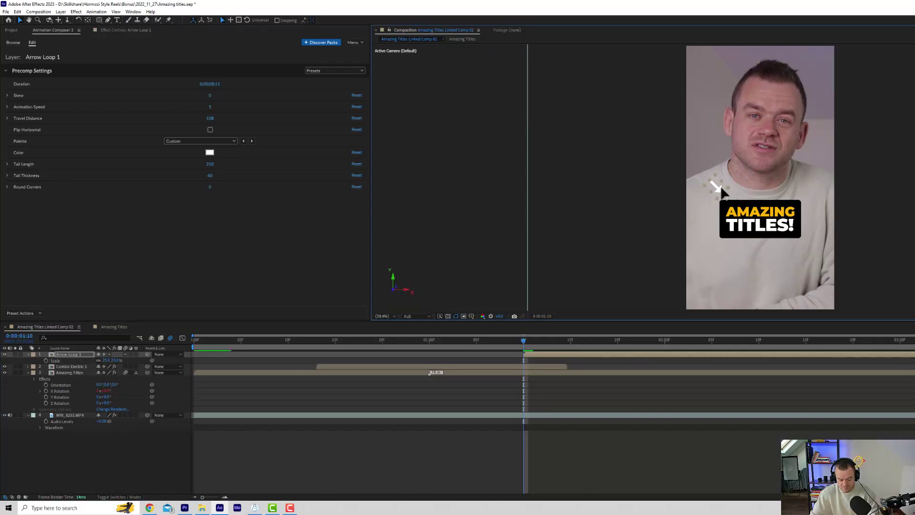
Duplicate the Arrow Loop 1 layer and set the copy's rotation to 135° so it points diagonally down to the left
key(ctrl+d)
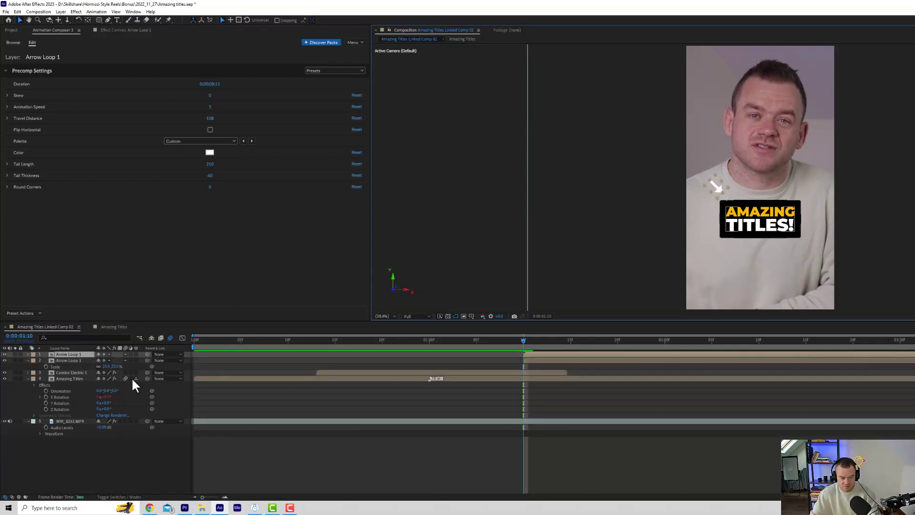
key(r)
click(105, 361)
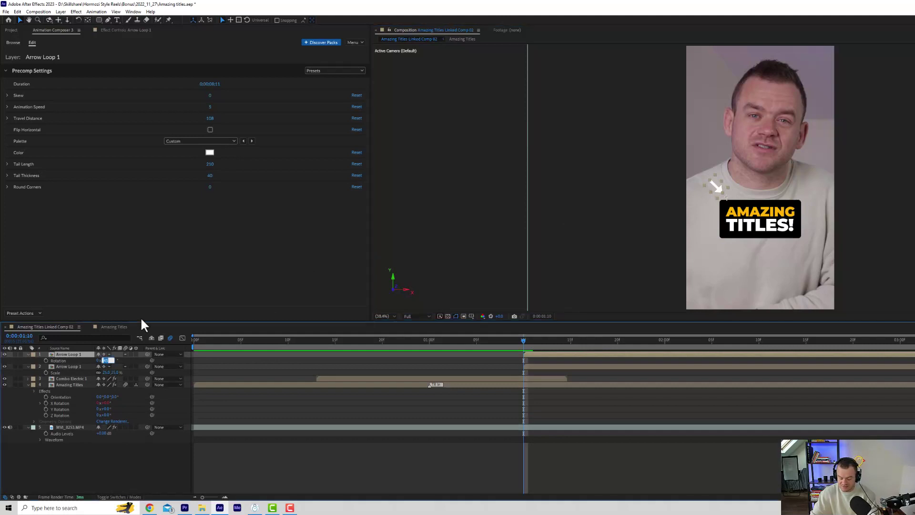
text(90)
key(Return)
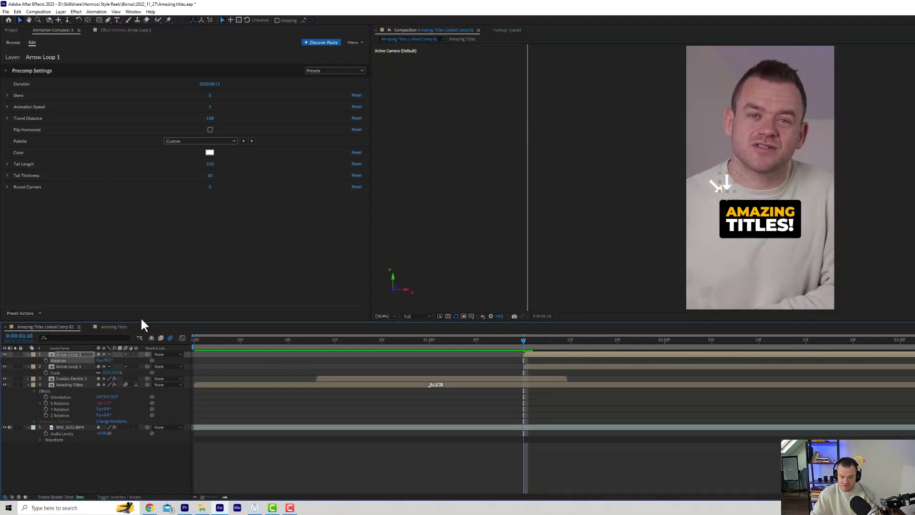
click(105, 361)
text(135)
key(Return)
Move the duplicated arrow across to the upper-right corner of the title box, level with the first arrow
key(shift+Right)
key(shift+Right)
key(shift+Right)
key(shift+Right)
key(shift+Right)
key(shift+Right)
key(shift+Right)
key(shift+Right)
key(shift+Right)
key(shift+Right)
key(shift+Right)
key(shift+Right)
key(shift+Right)
key(shift+Down)
key(Up)
key(Up)
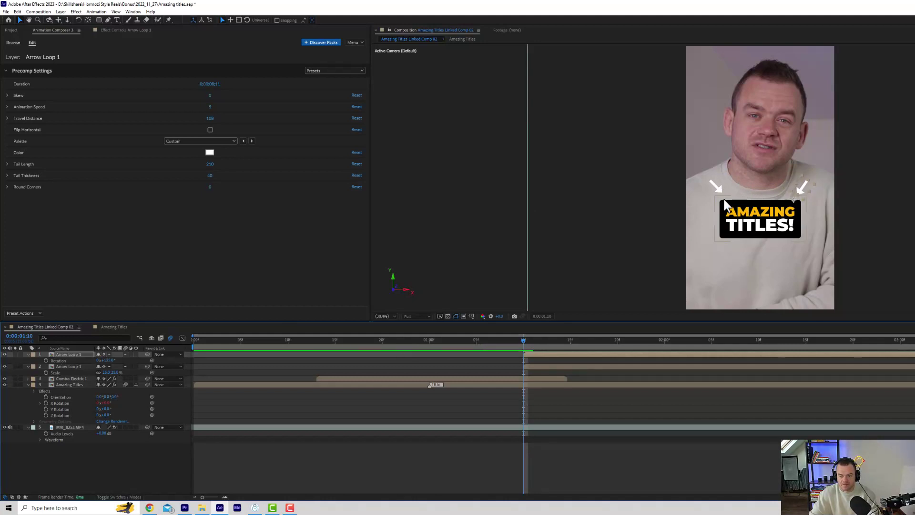
Change the color of both Arrow Loop 1 layers from white to red
click(209, 152)
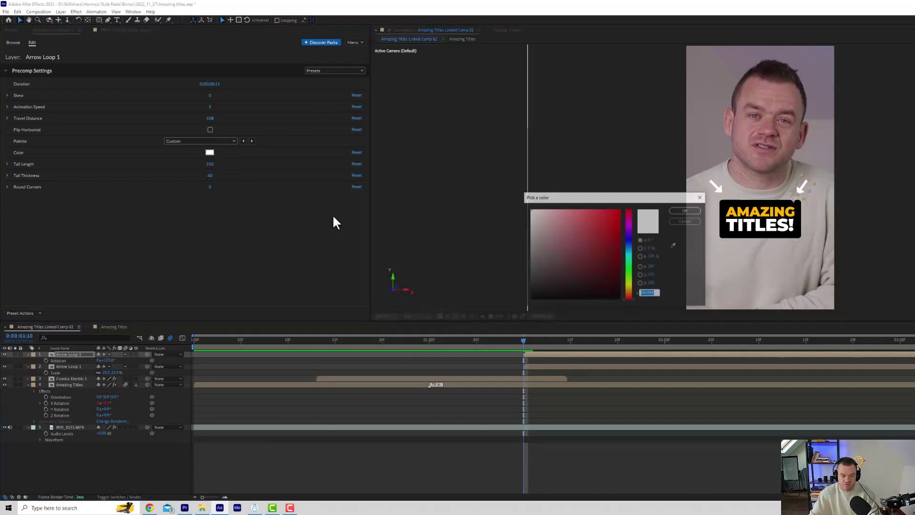
click(683, 210)
click(559, 366)
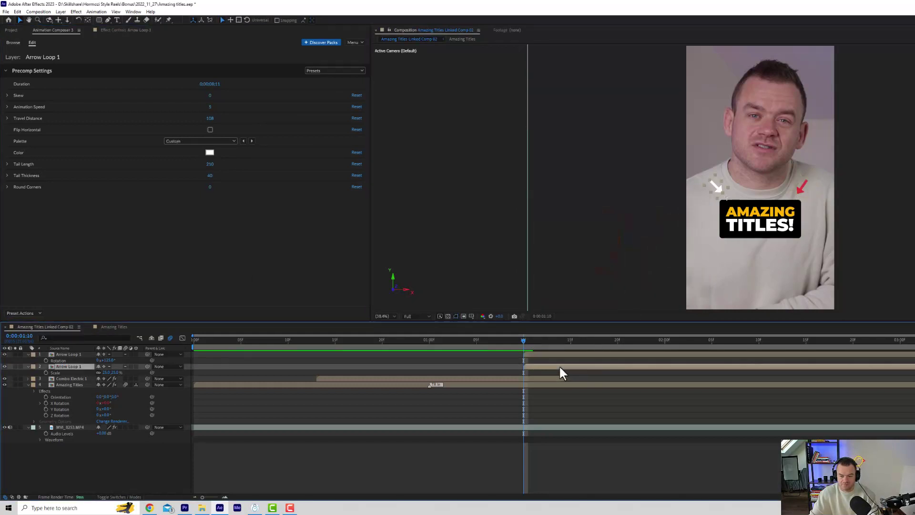
click(209, 152)
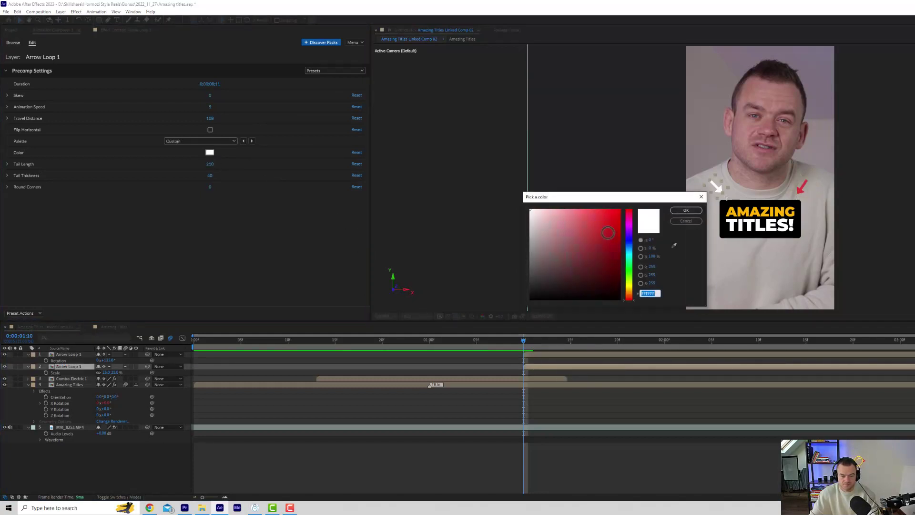
click(679, 211)
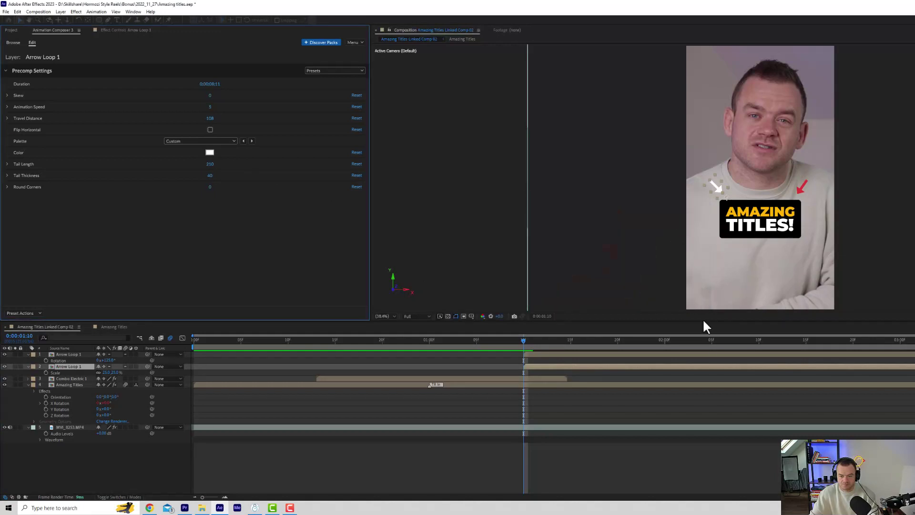
click(718, 399)
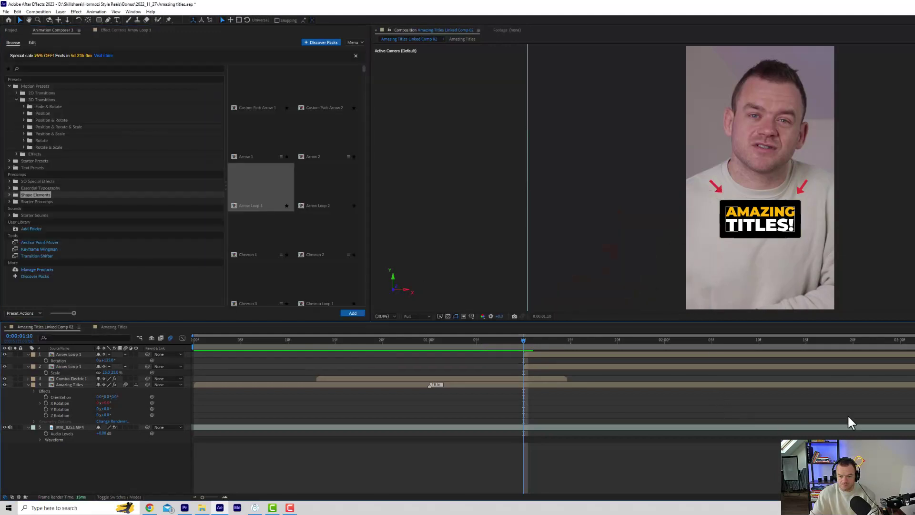
Set the scale of both arrow layers to 40%
click(540, 354)
shift+click(539, 366)
key(s)
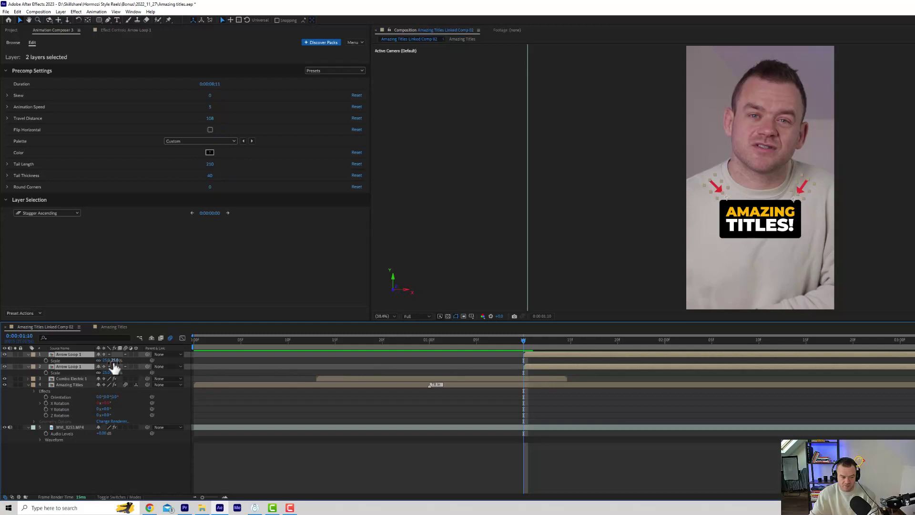
text(40)
key(Return)
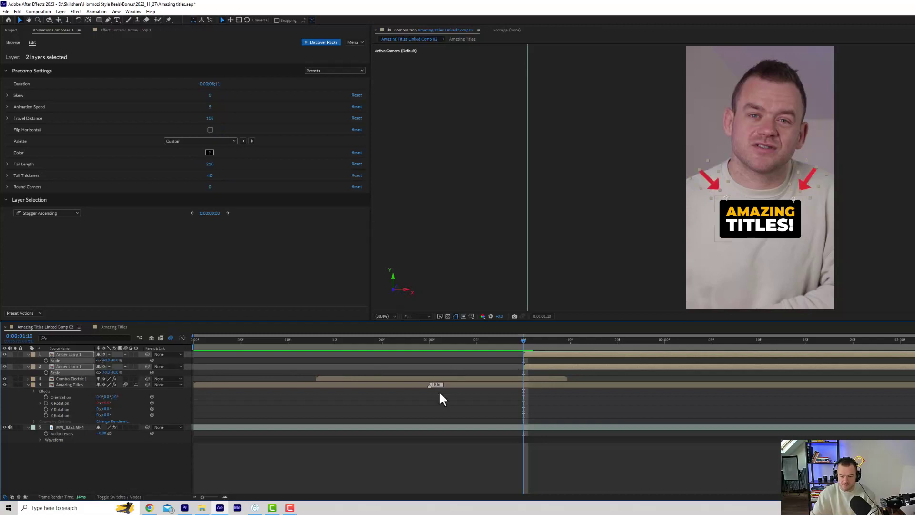
click(589, 400)
Reposition both enlarged arrows so their tips touch the upper corners of the black title box
drag(713, 188, 716, 198)
drag(805, 184, 800, 203)
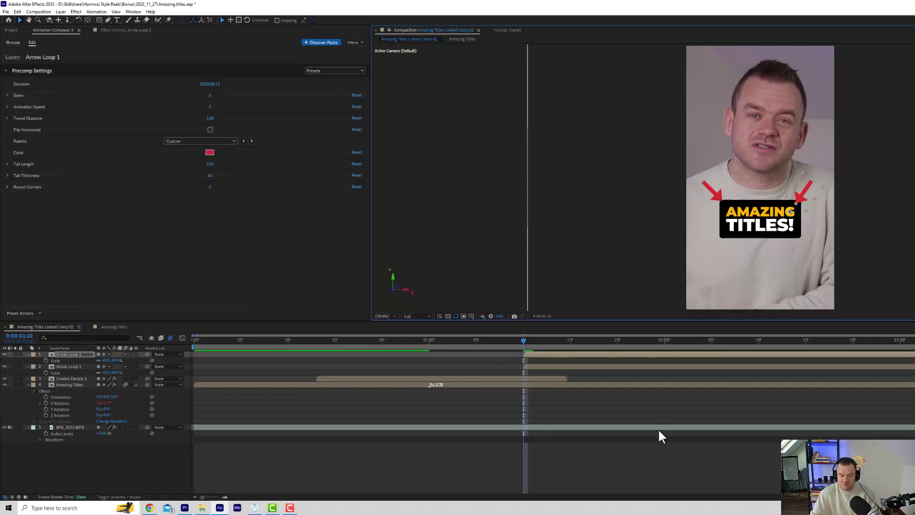
click(657, 402)
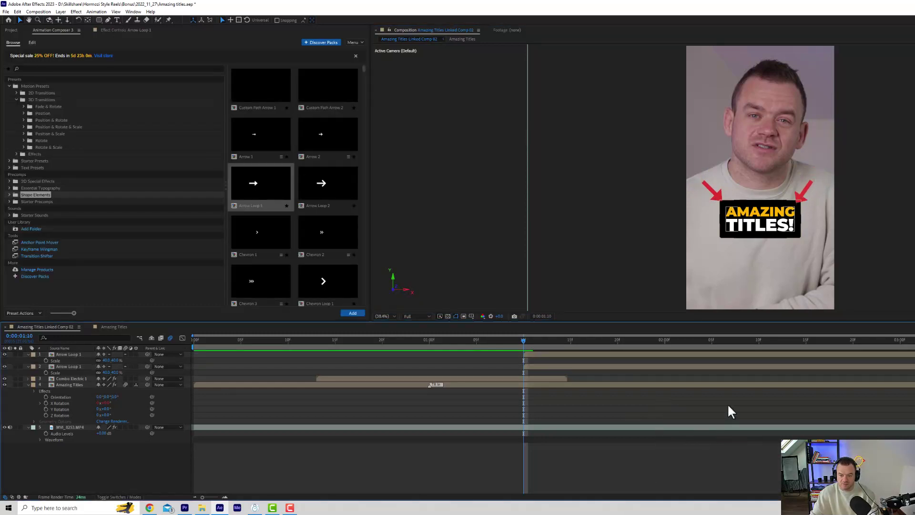
Preview the comp from the beginning and shift both arrow layers to start at 0:00:01:00
click(194, 348)
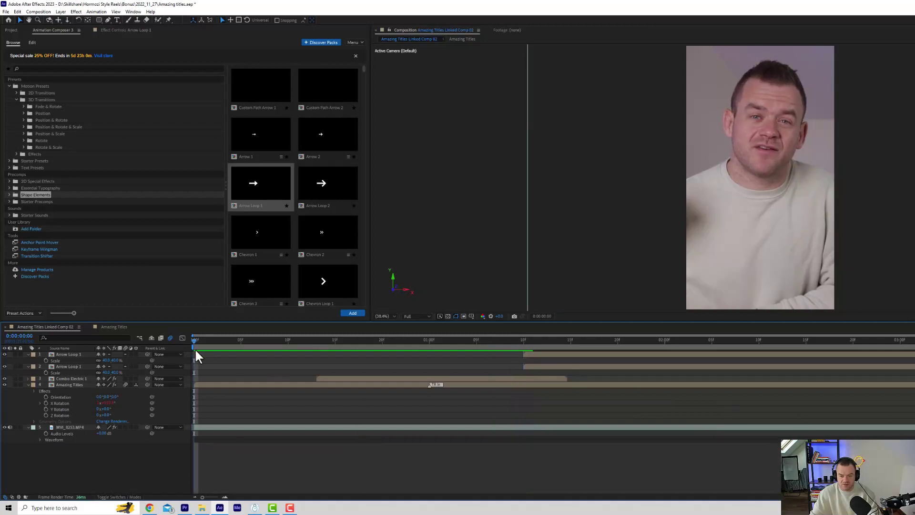
key(space)
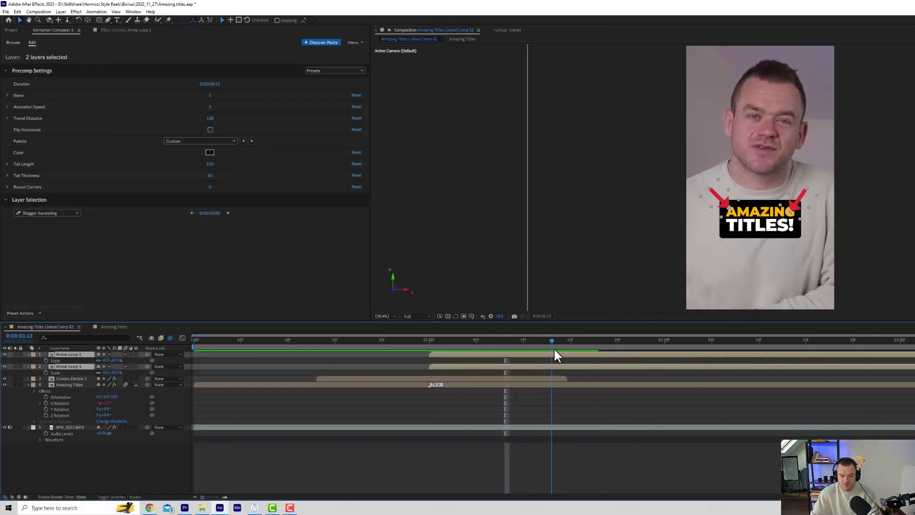
click(602, 391)
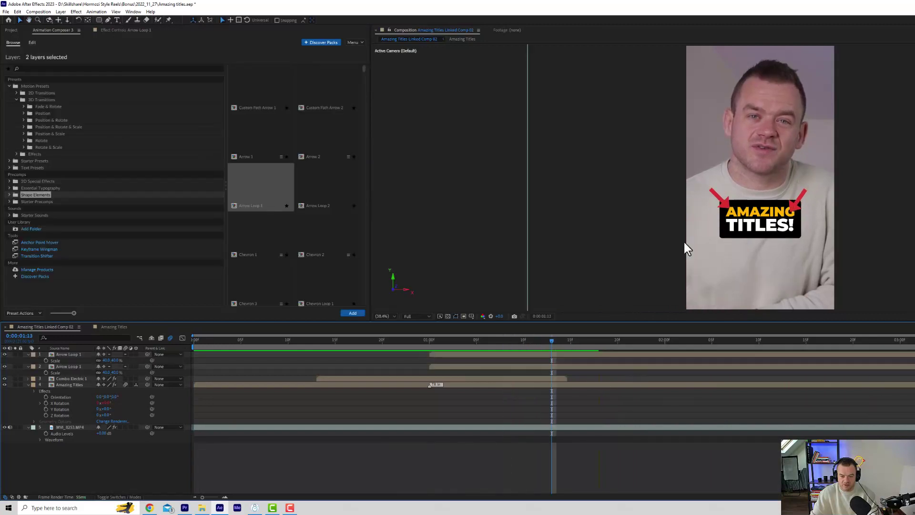
Move both arrows up and inward so their tips rest on the title box's upper edge at 0:00:01:13
drag(723, 202, 721, 199)
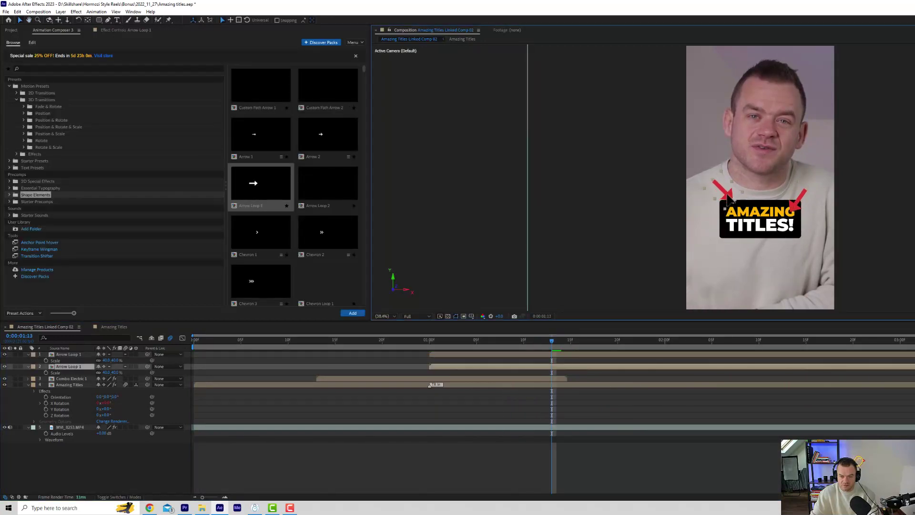
click(728, 198)
click(794, 199)
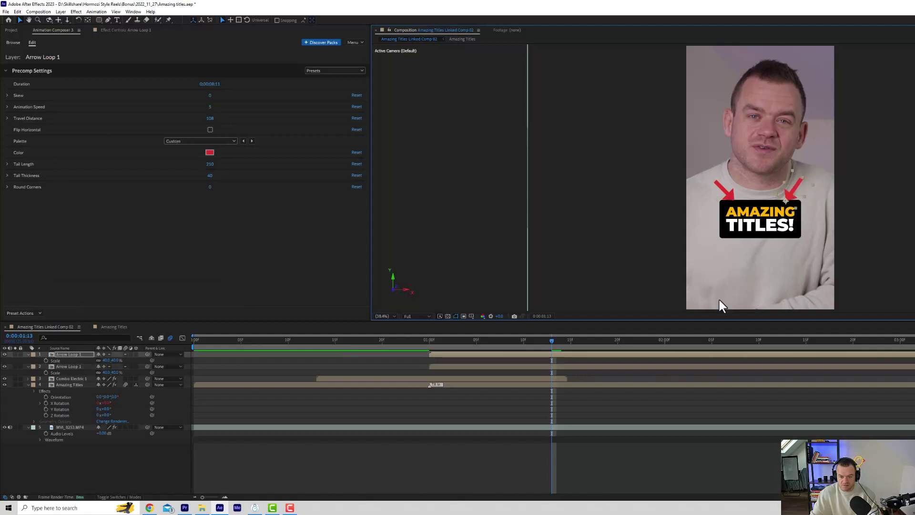
shift+click(610, 367)
click(562, 391)
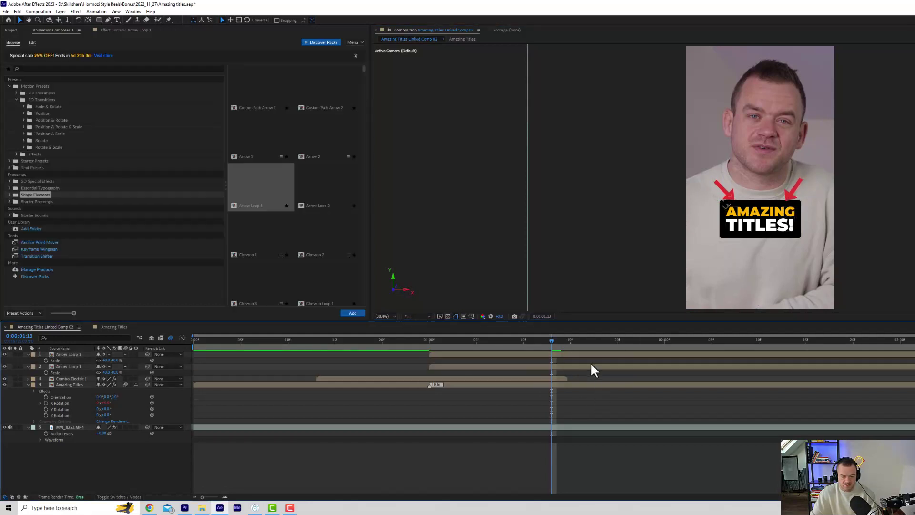
Change both arrow layers to a brighter, more saturated red
drag(591, 365, 483, 319)
click(209, 152)
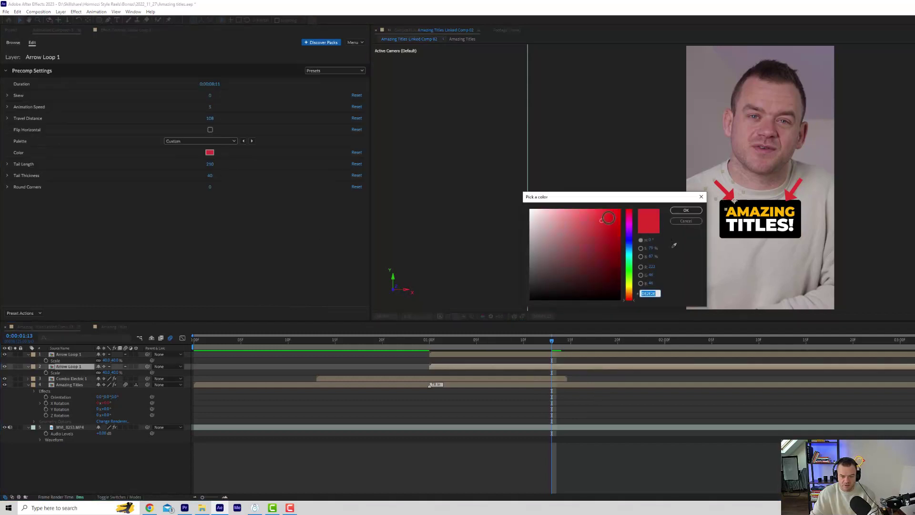
click(697, 206)
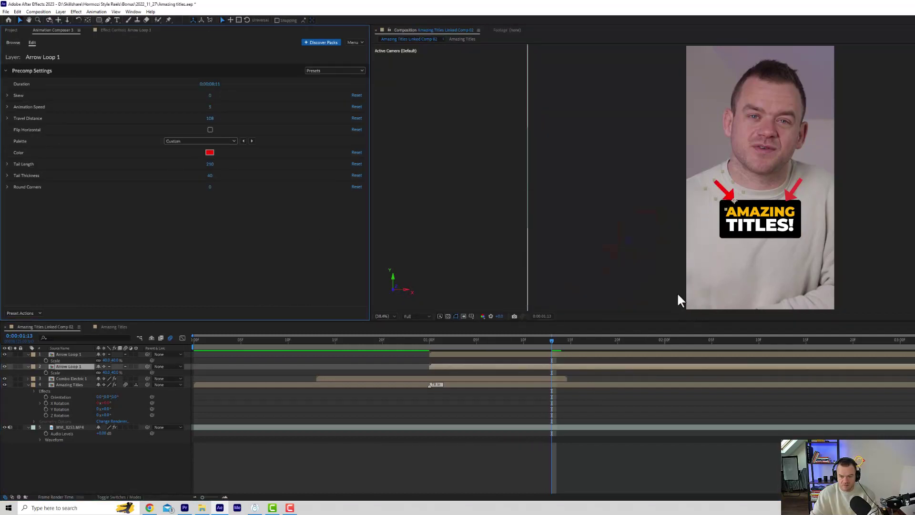
click(676, 398)
click(641, 354)
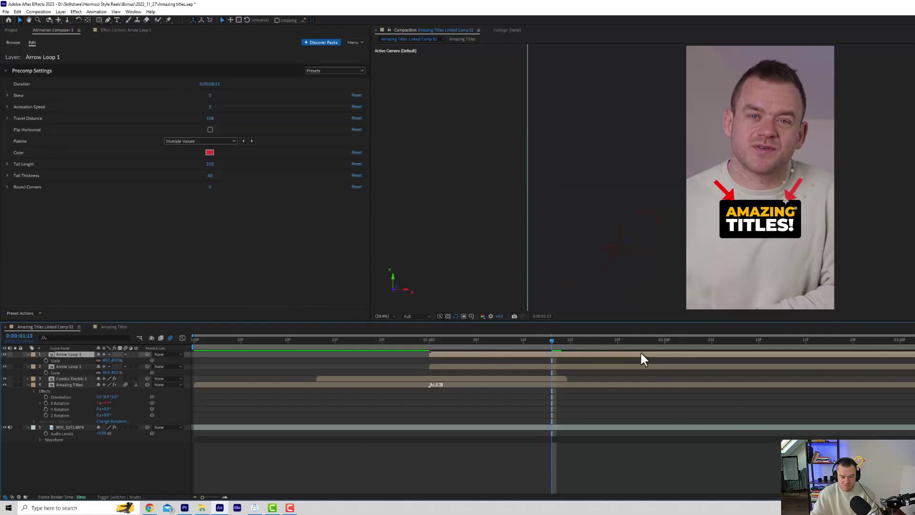
click(210, 153)
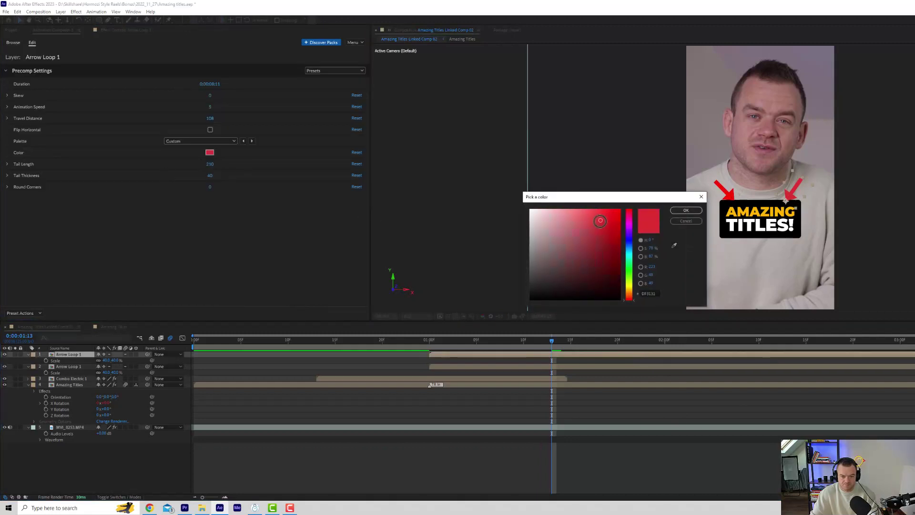
click(686, 210)
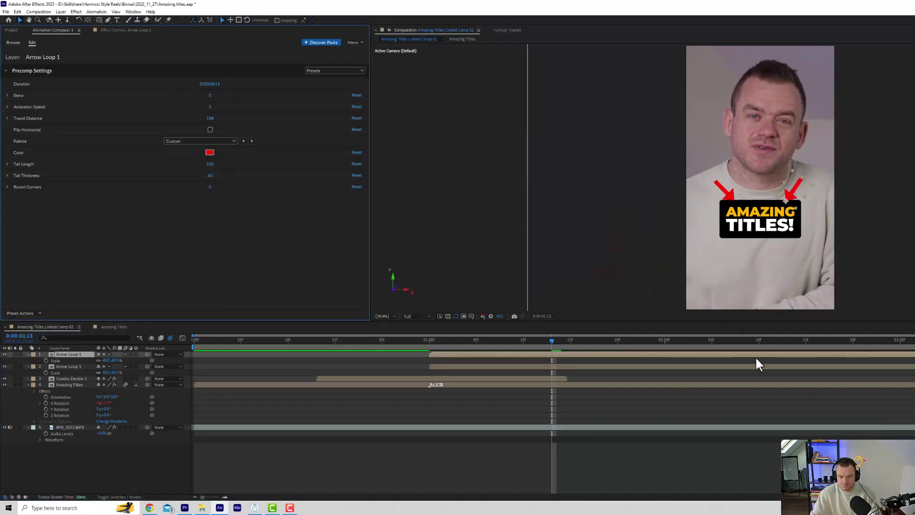
click(755, 400)
Nudge both arrows slightly outward and down toward the title box's upper corners, and preview the animation from the beginning
click(734, 197)
drag(732, 201, 725, 205)
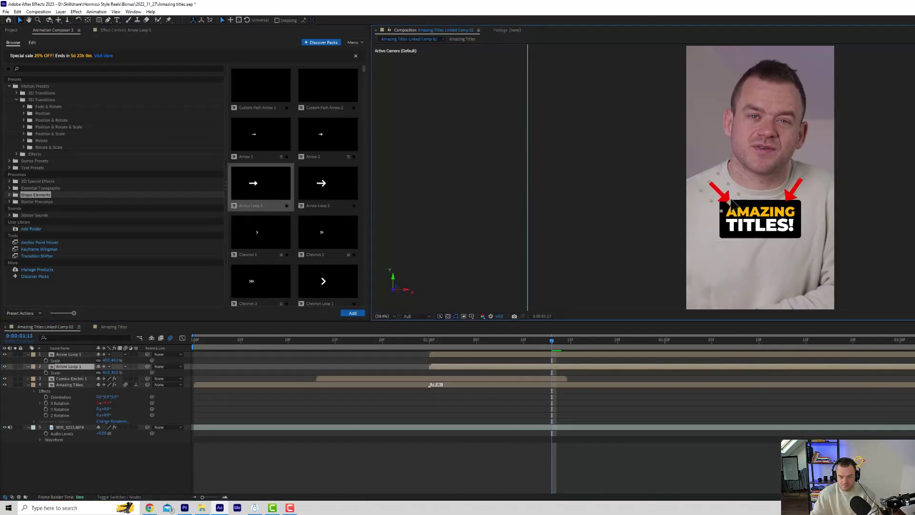
click(796, 196)
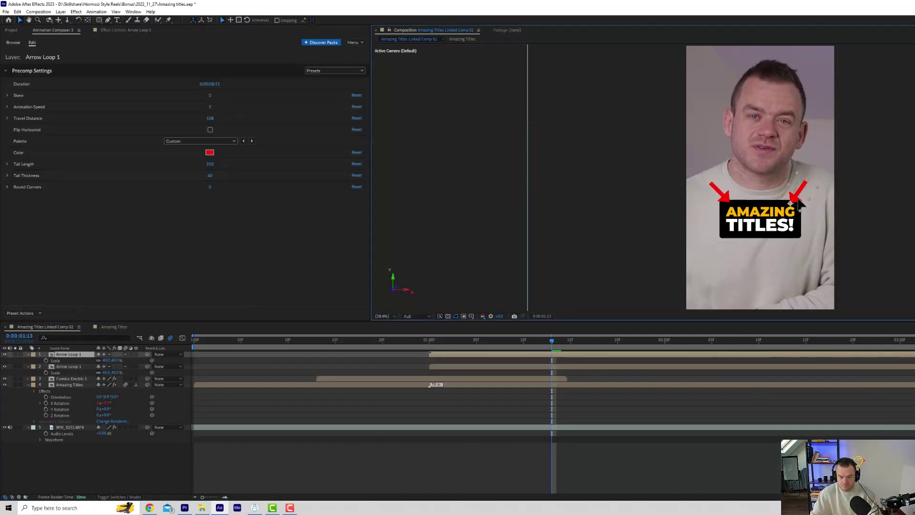
click(767, 419)
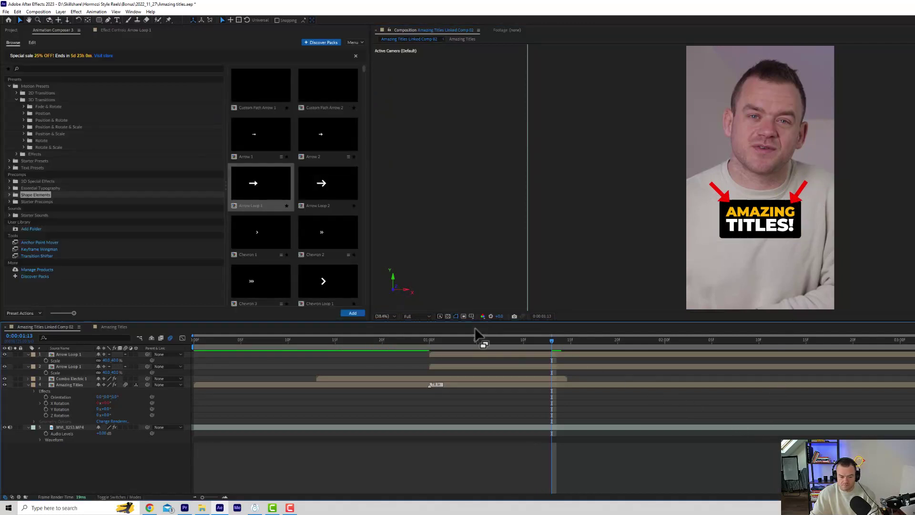
drag(472, 339, 213, 341)
key(space)
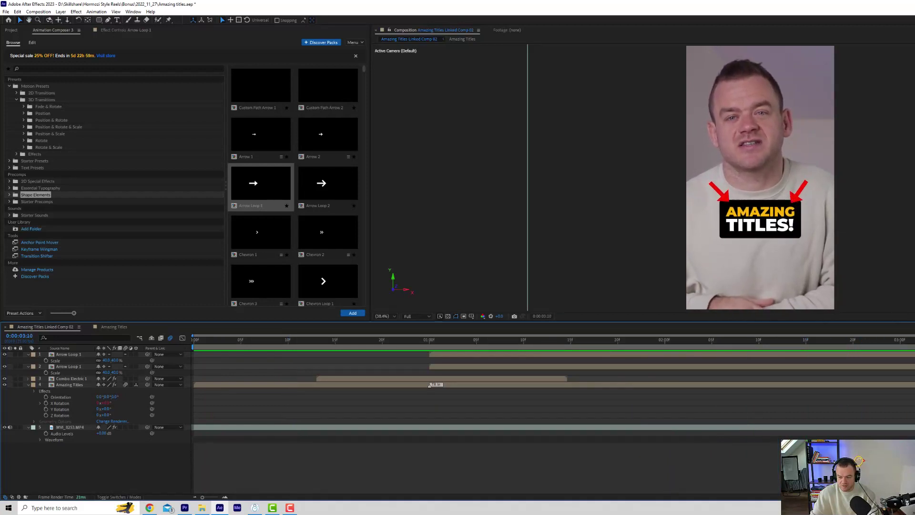
Add Scale keyframes to both arrow layers at 0:00:03:10 and 0:00:04:05
click(68, 355)
shift+click(723, 206)
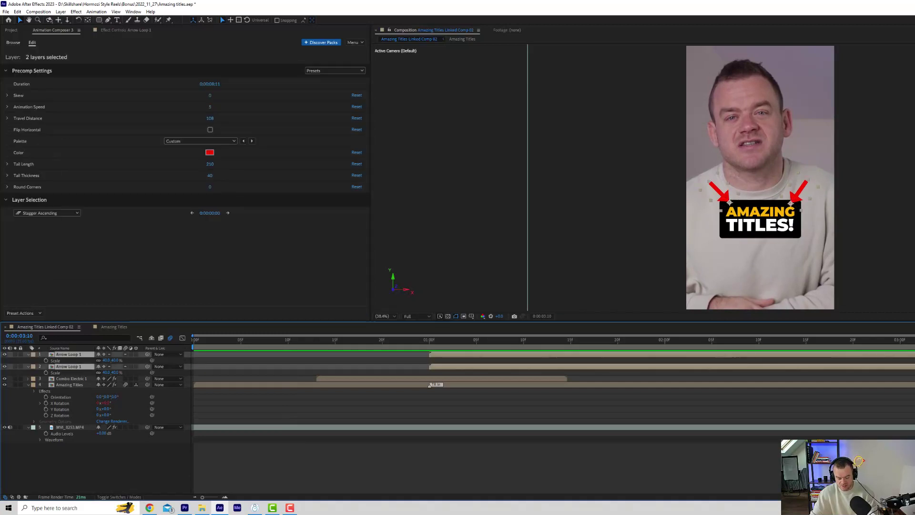
click(46, 372)
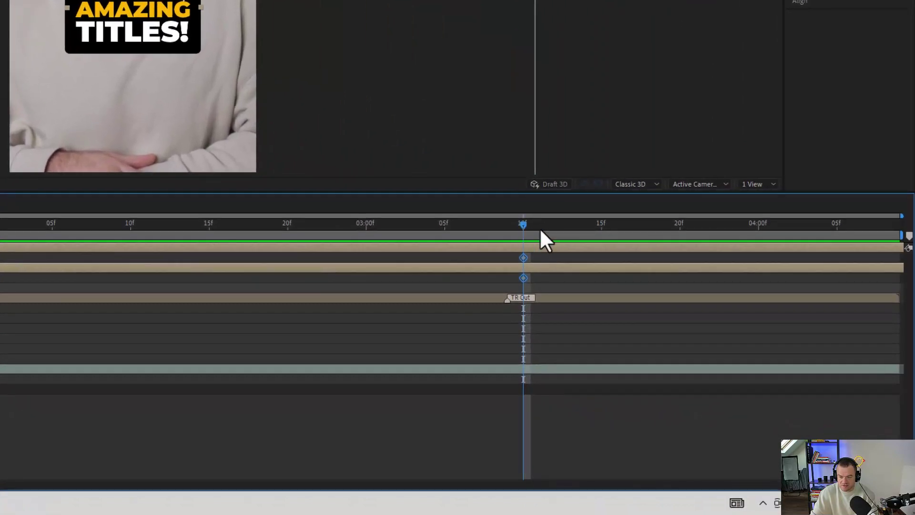
mouse_move(544, 239)
mouse_down()
mouse_move(622, 244)
mouse_move(837, 228)
mouse_up()
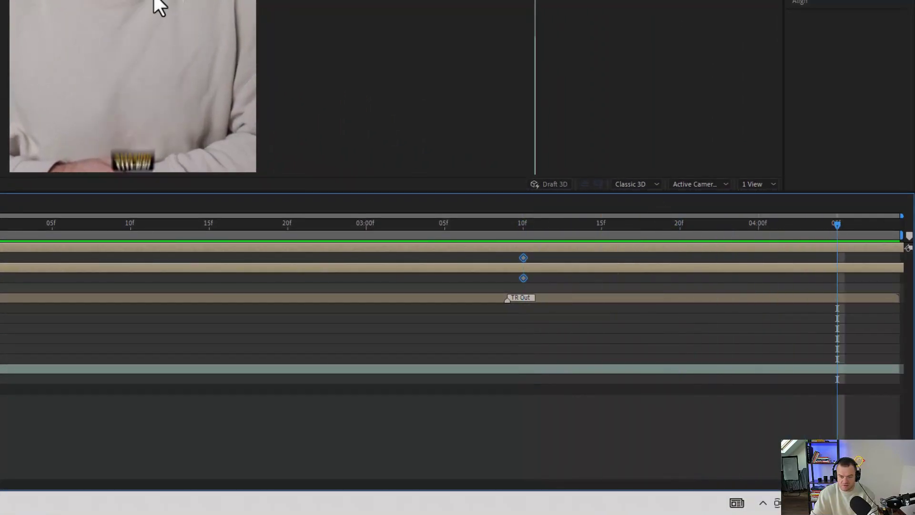
key(ctrl+v)
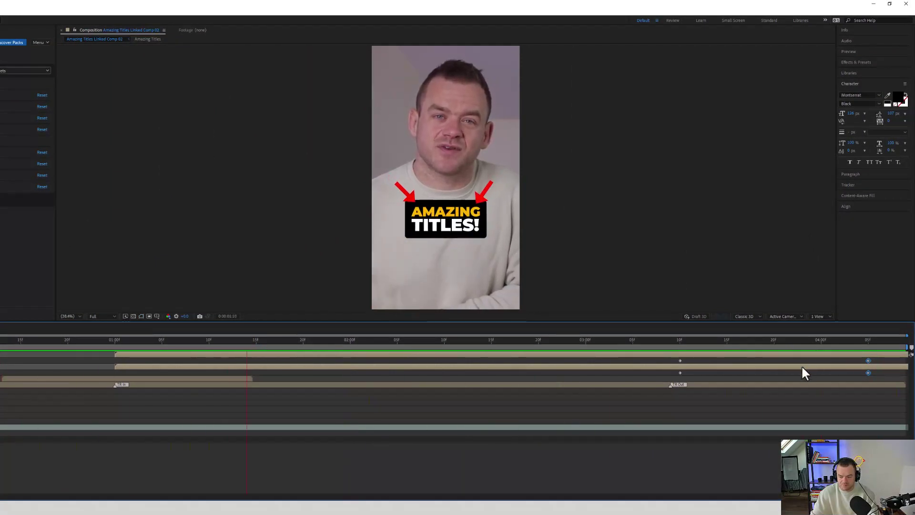
Shift the ending Scale keyframes of both arrow layers earlier to 0:00:03:15
drag(880, 375, 754, 369)
key(ctrl+z)
drag(891, 381, 790, 361)
drag(732, 362, 728, 361)
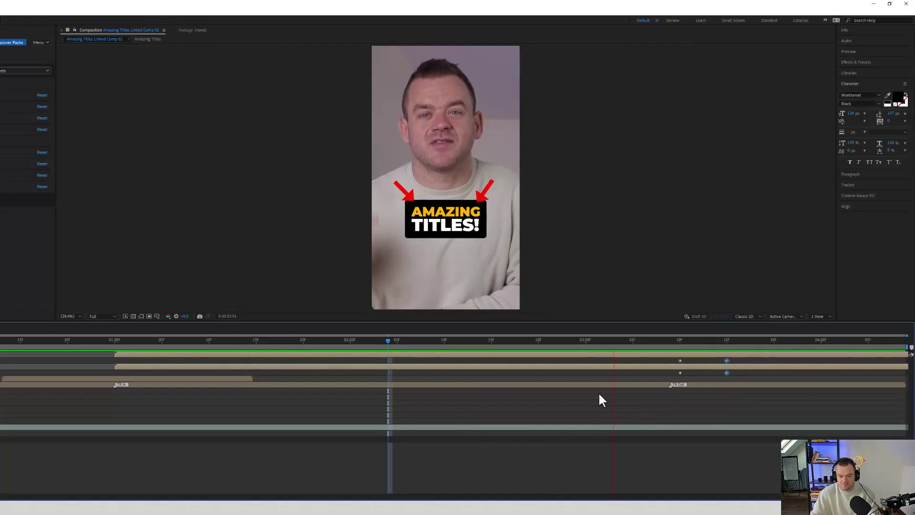
Play back the arrows' ending animation, and switch to Premiere Pro to view the linked comp in the sequence
key(space)
click(438, 400)
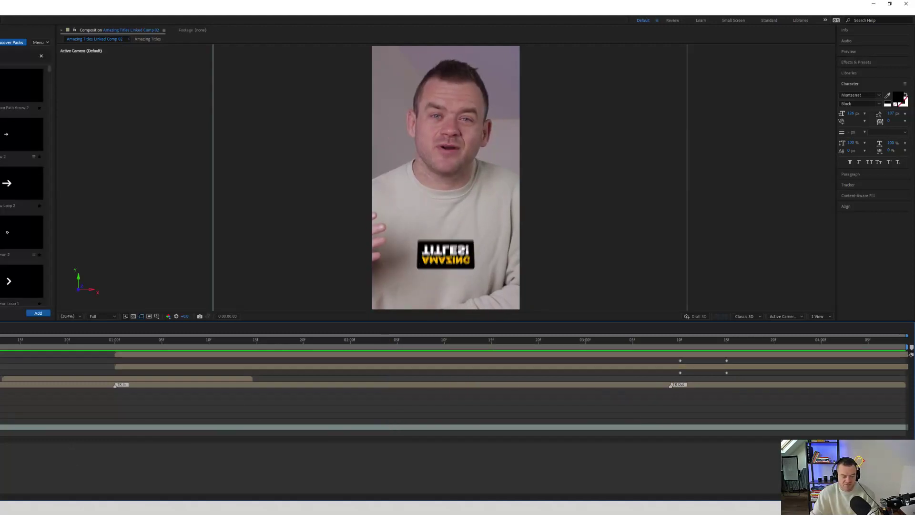
key(alt+Tab)
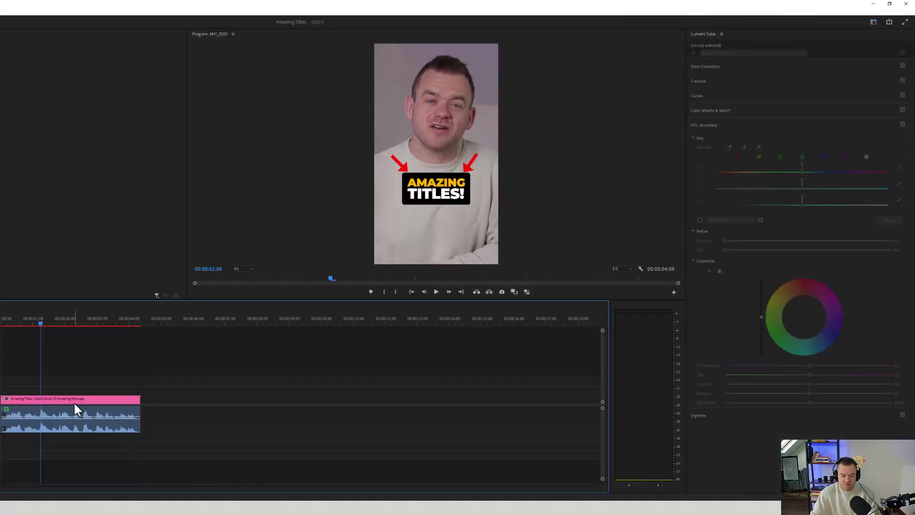
Play back the sequence from the beginning to review the animated title, and move the playhead to 00:00:02:18
drag(43, 319, 1, 321)
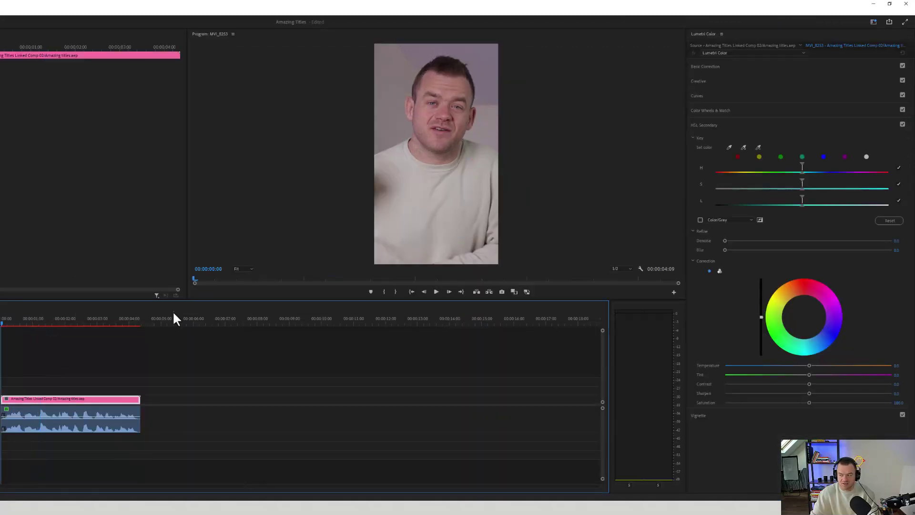
key(space)
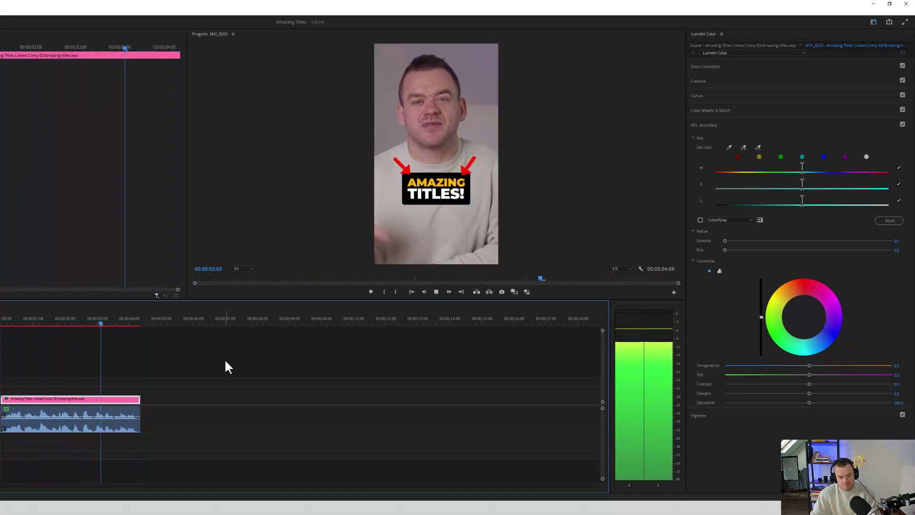
key(space)
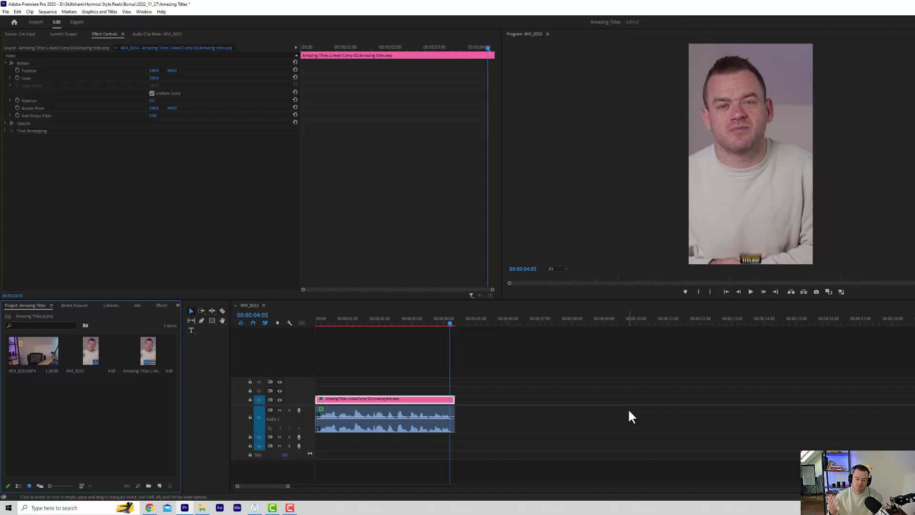
drag(427, 317, 402, 313)
click(462, 357)
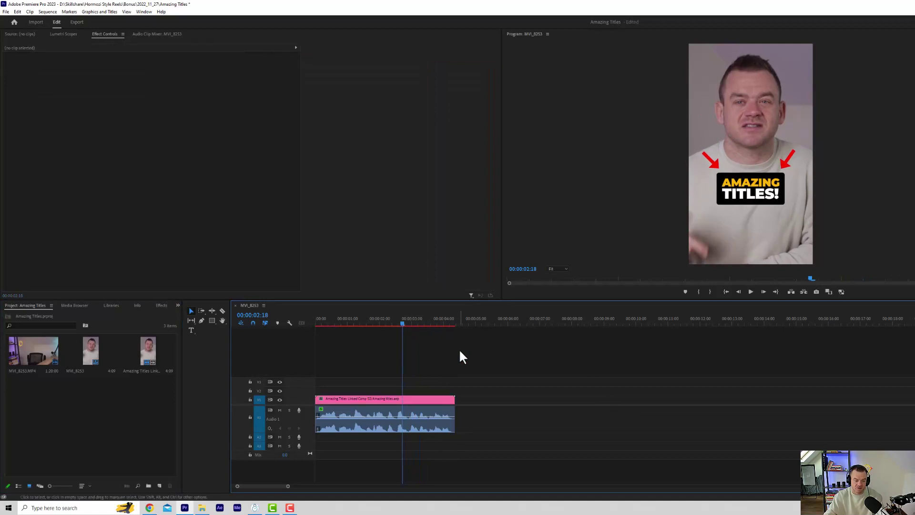
Export the sequence as an H.264 video named Reel Demo in the Bonus folder under Skillshare on the D: drive
click(6, 12)
mouse_move(73, 236)
click(121, 236)
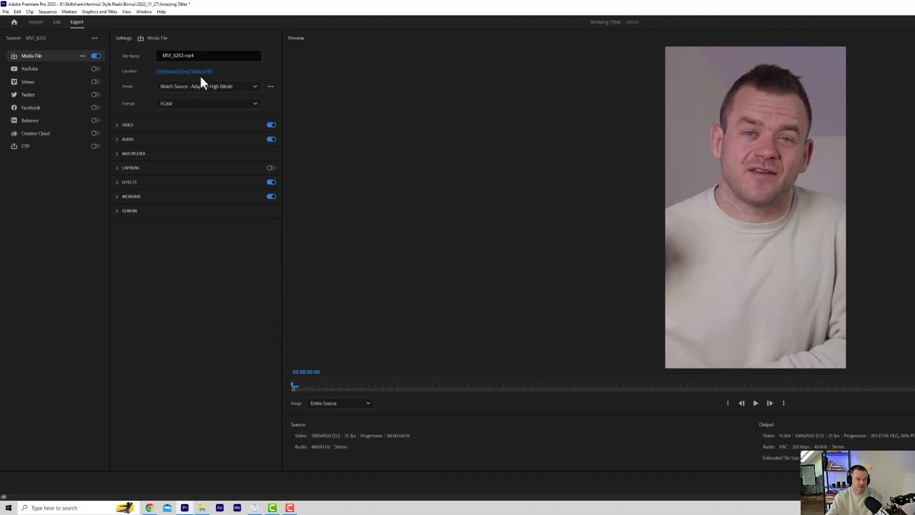
click(199, 53)
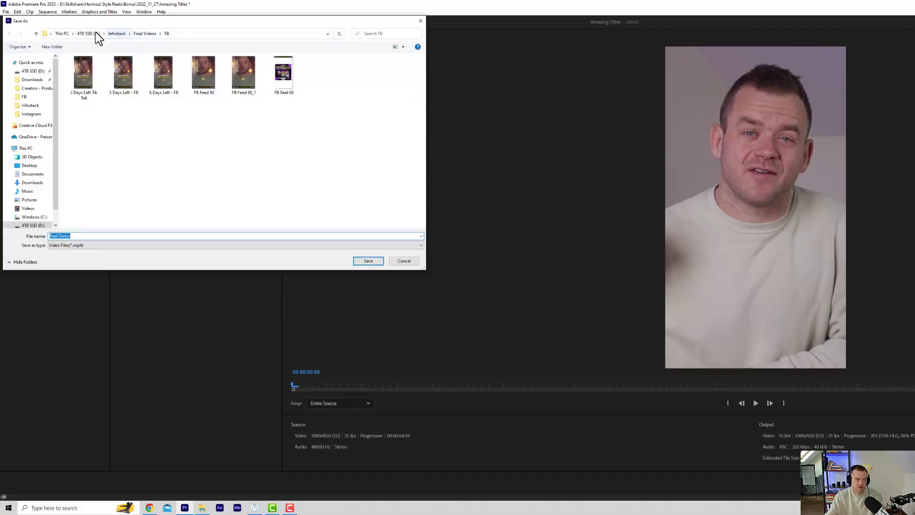
click(32, 71)
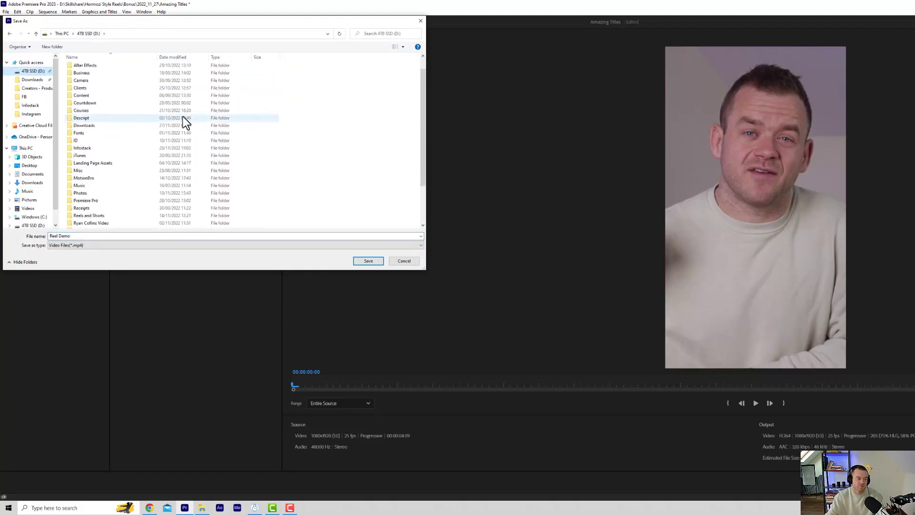
double_click(112, 127)
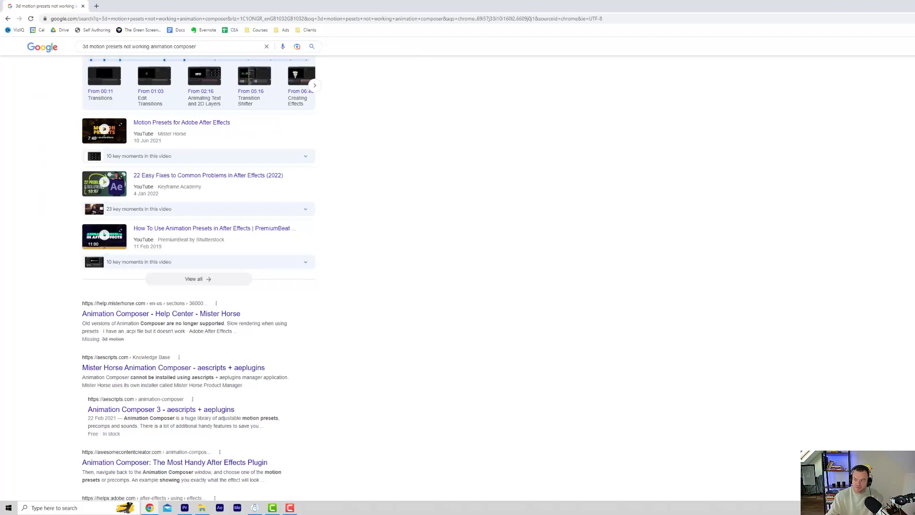
Switch to Chrome, open the INSSIST web client for Instagram, and start a new Reel
click(801, 188)
click(801, 188)
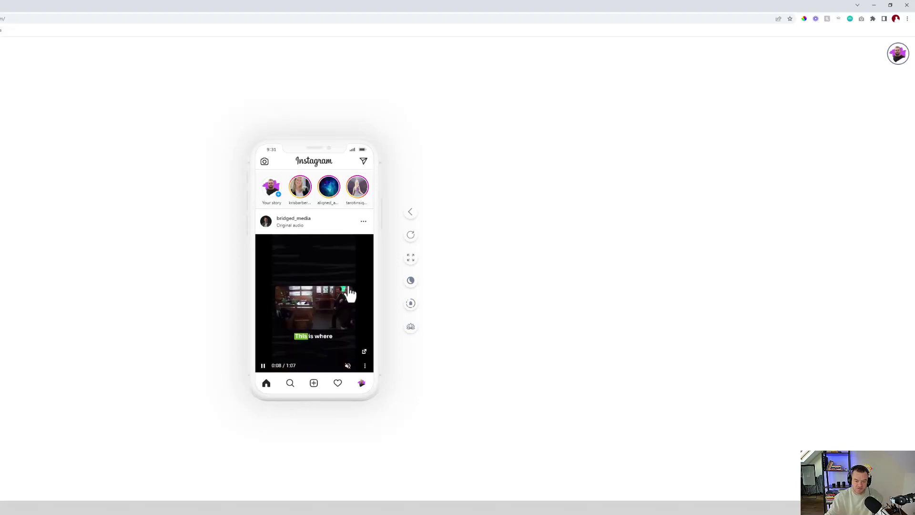
click(313, 384)
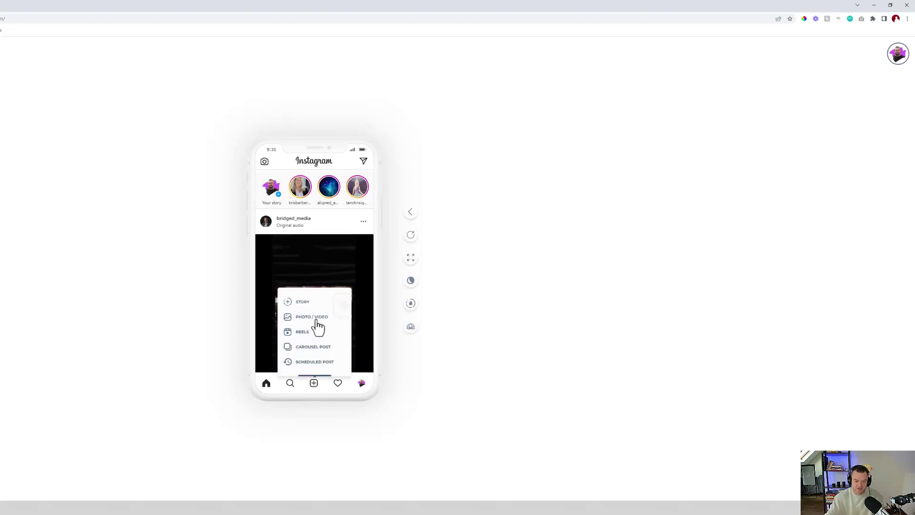
click(309, 332)
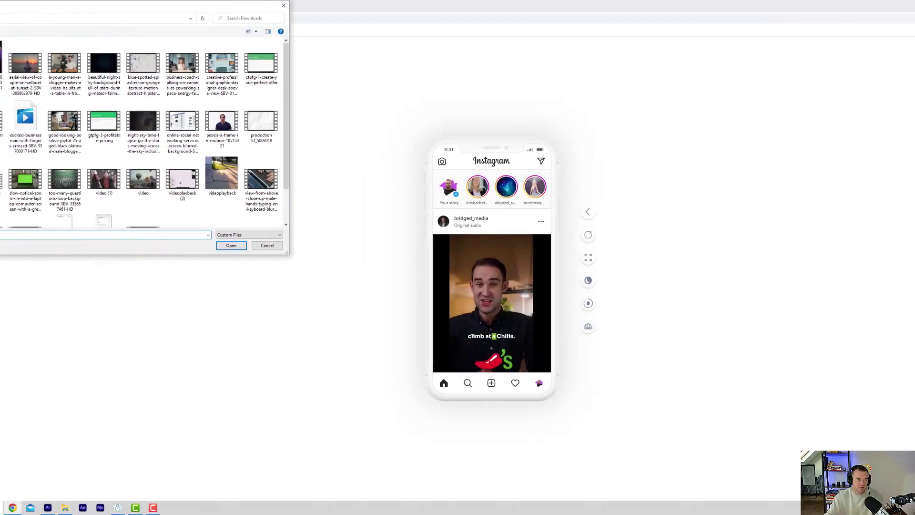
Load the Reel Demo video from the D: drive's Bonus folder into the new Reel and proceed to its details
scroll(191, 157, down, 3)
double_click(115, 164)
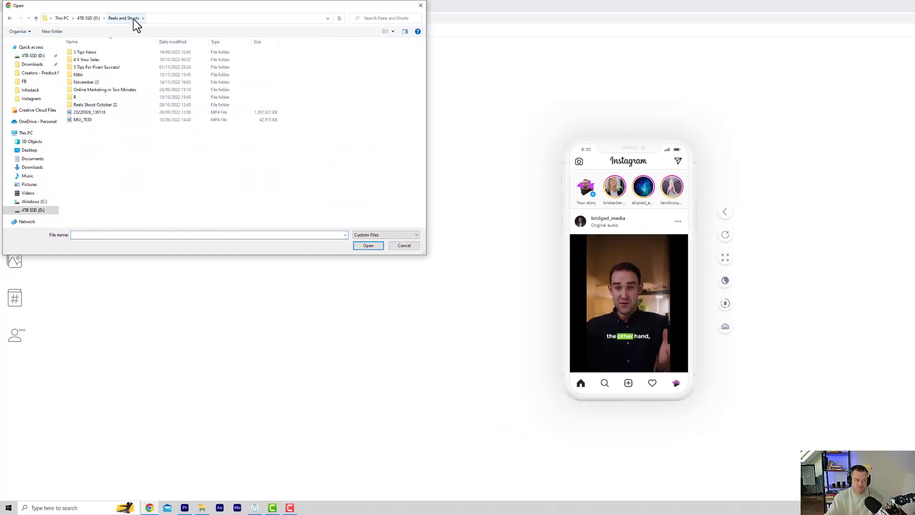
click(88, 18)
scroll(113, 198, down, 3)
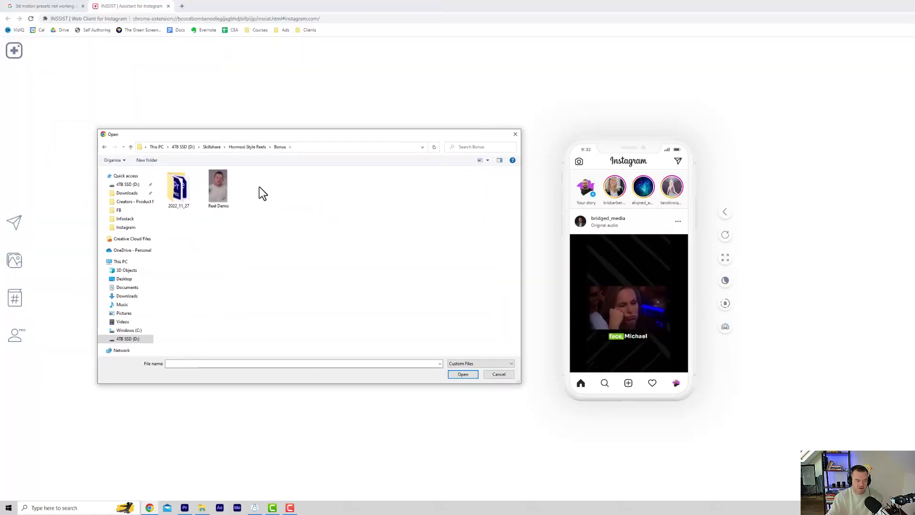
double_click(208, 192)
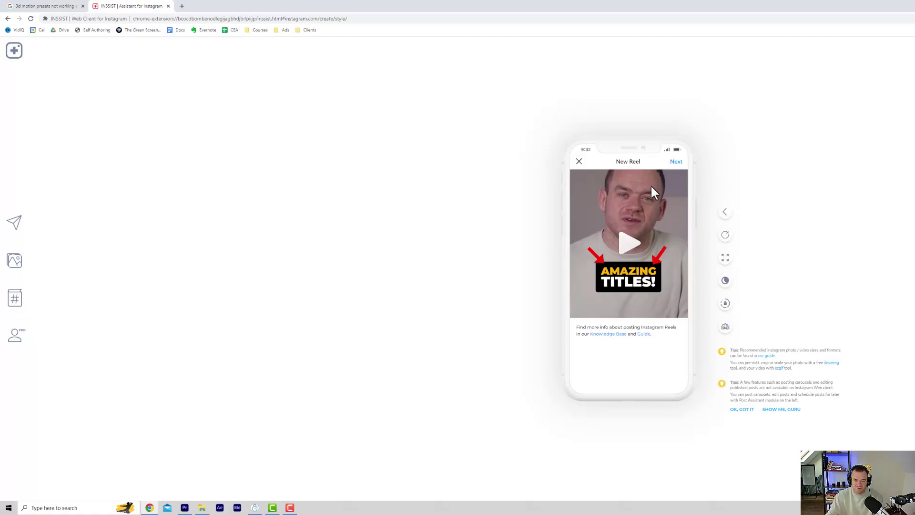
click(677, 163)
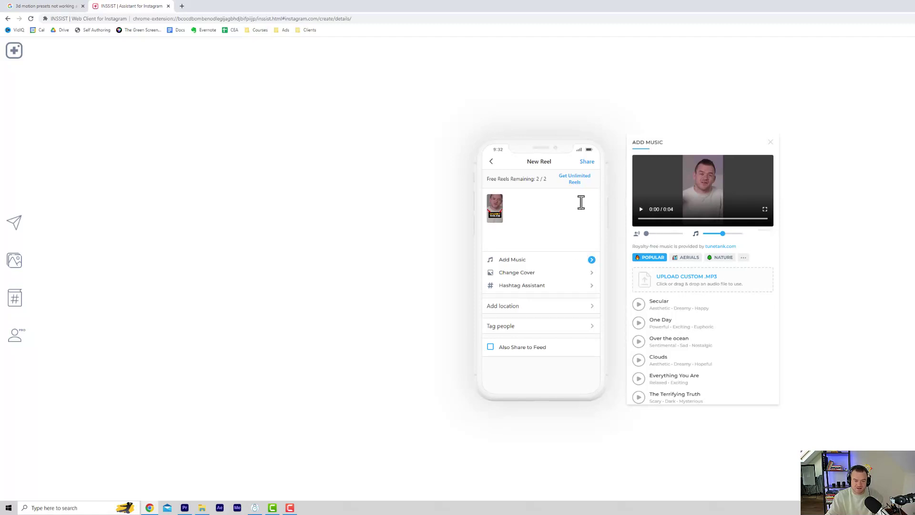
Set the Reel's custom cover to the video frame at 01:16, and enable also sharing the Reel to the feed
click(545, 281)
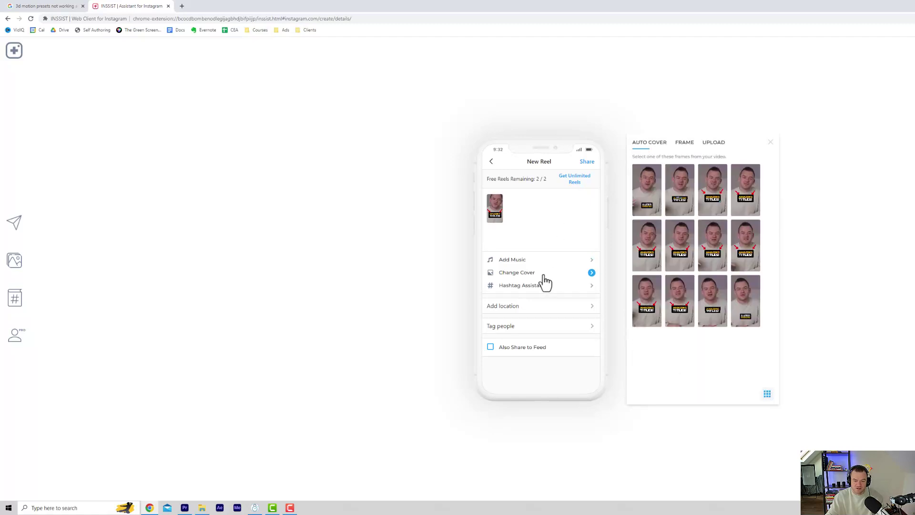
click(713, 204)
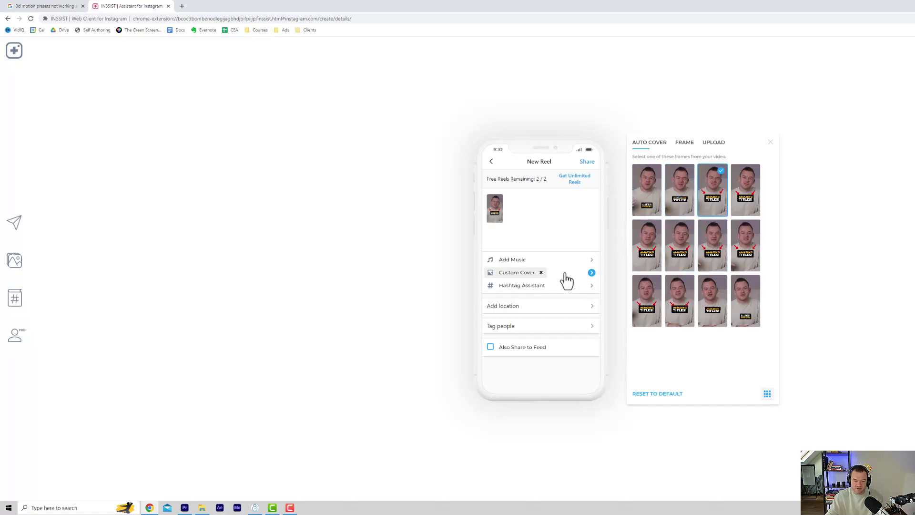
click(688, 146)
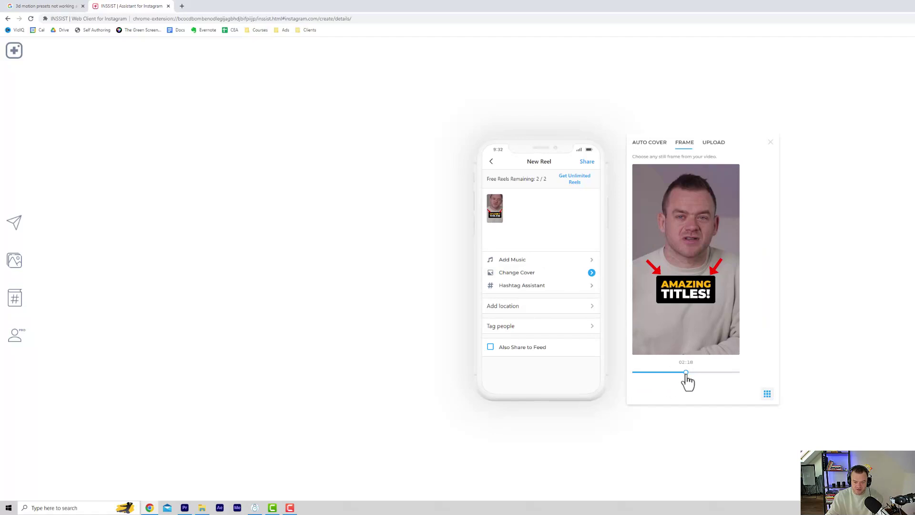
drag(687, 379, 660, 381)
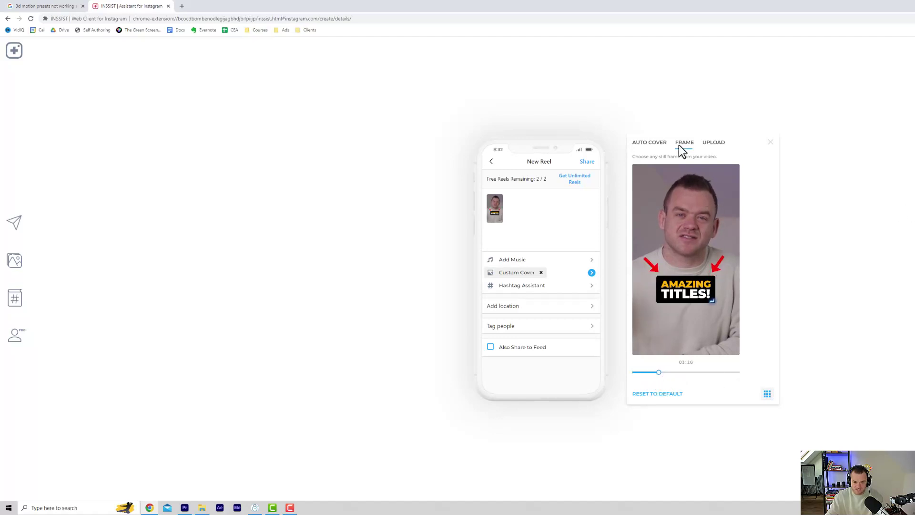
click(771, 143)
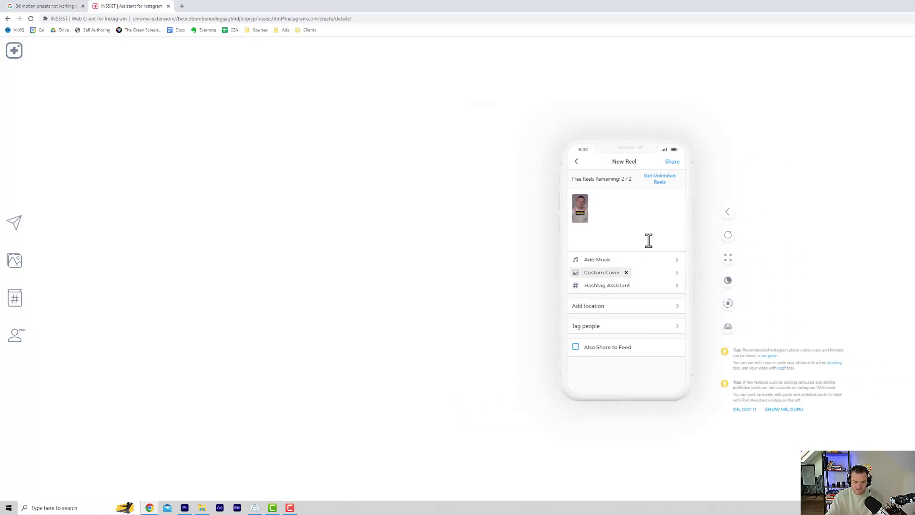
click(608, 349)
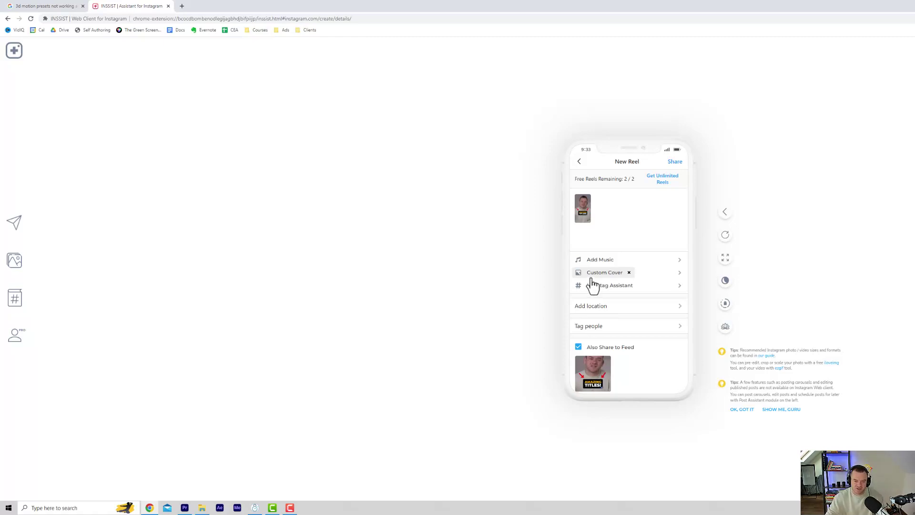
Switch to Premiere Pro and export the frame at 00:00:01:00 as a BMP still into the Bonus folder
click(185, 508)
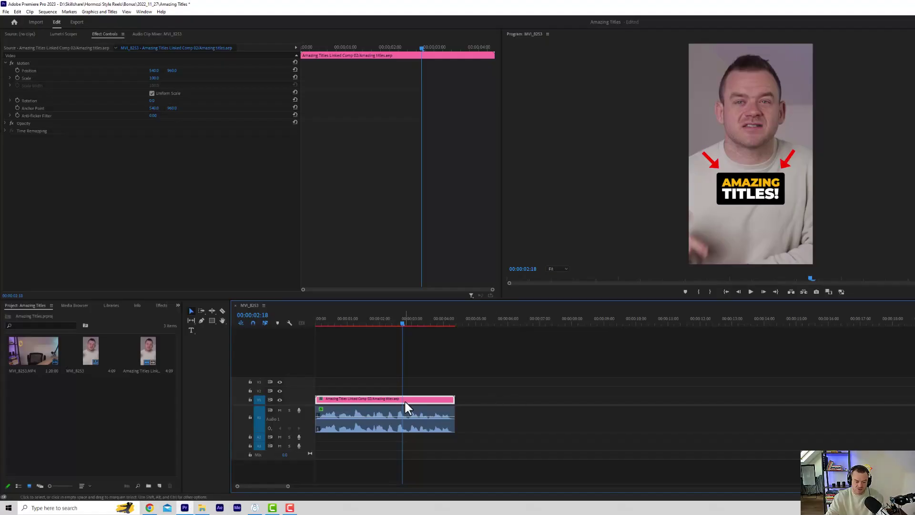
drag(399, 323, 388, 324)
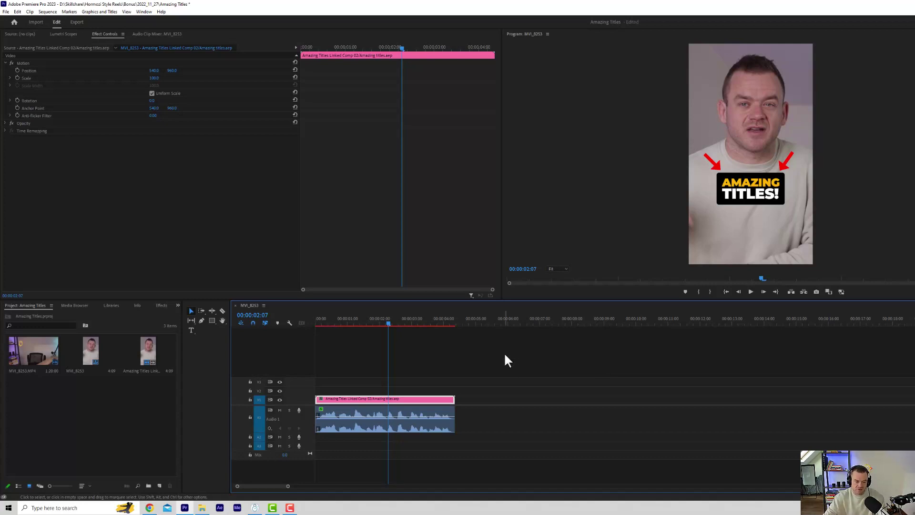
drag(388, 320, 346, 322)
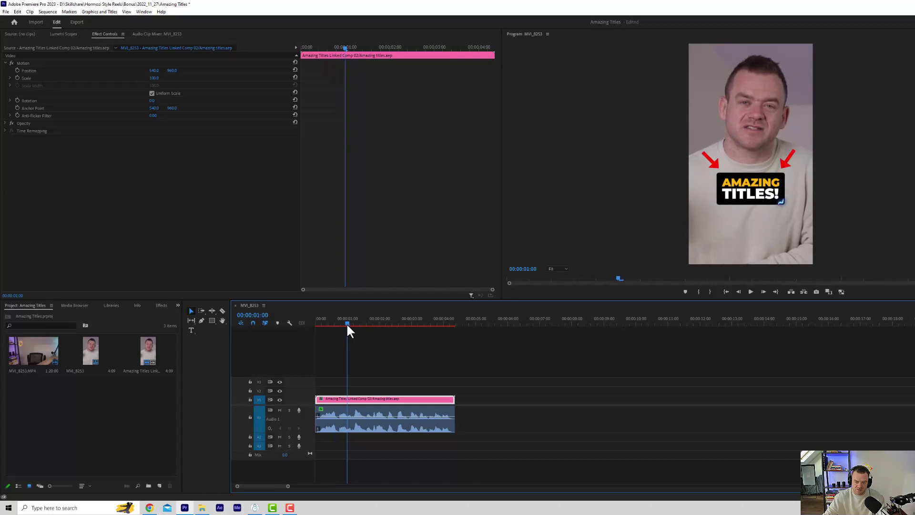
click(818, 292)
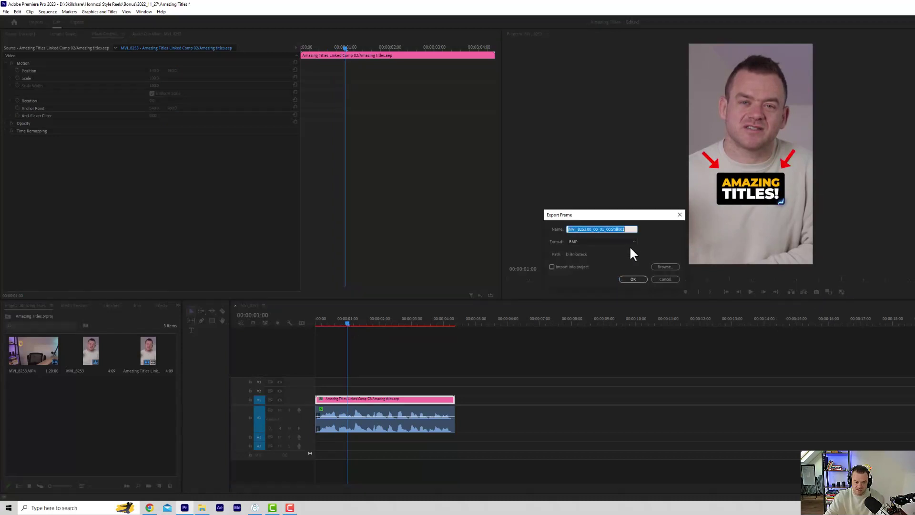
click(677, 266)
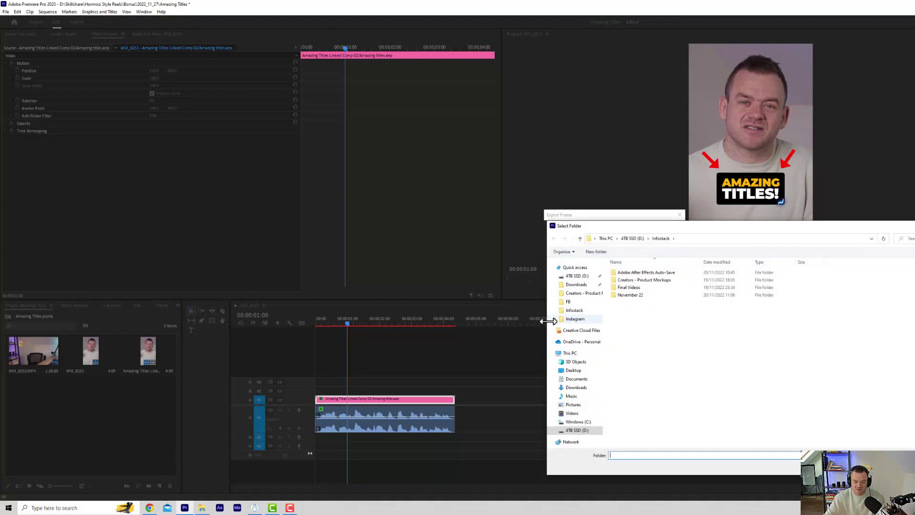
click(577, 276)
key(Escape)
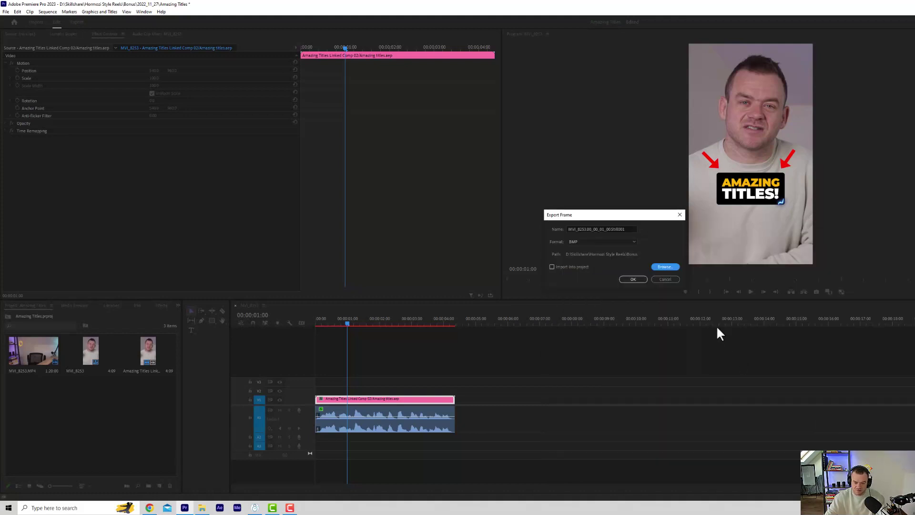
click(632, 279)
Open the exported still from the Bonus folder in File Explorer to check it, and close the image viewer
click(202, 508)
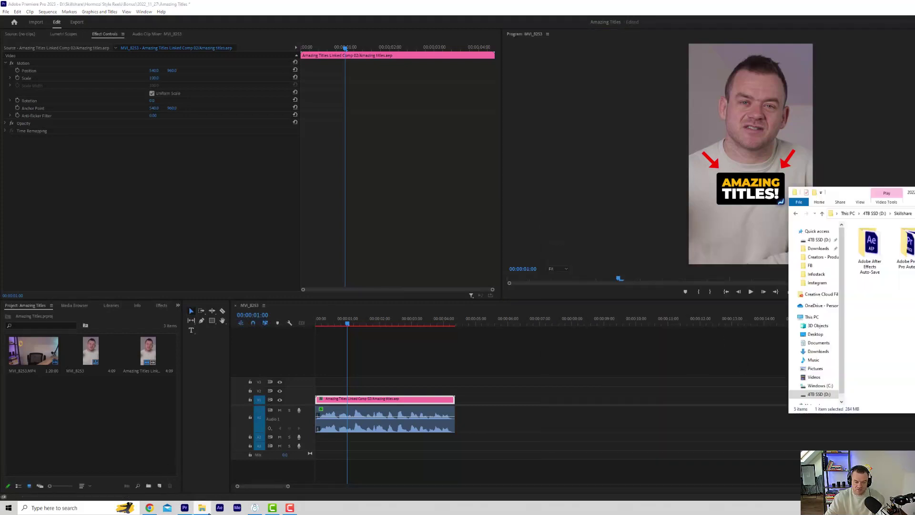
key(alt+Up)
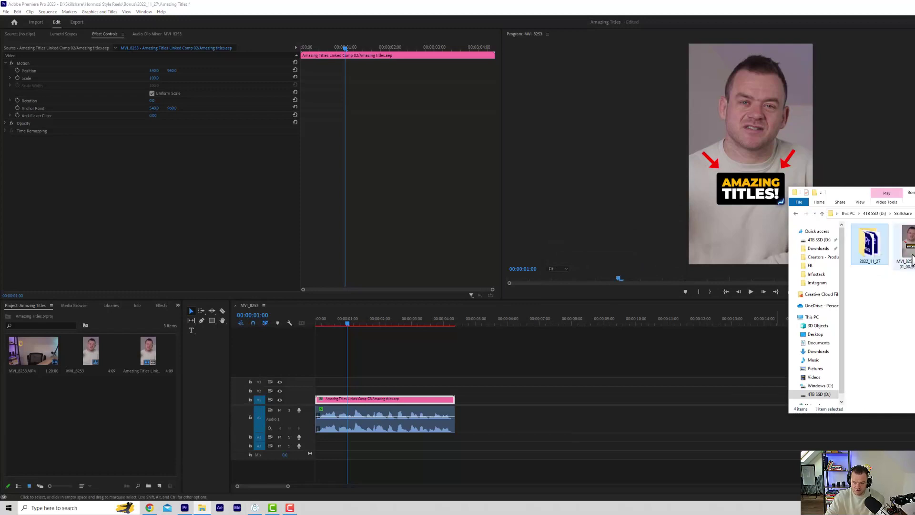
double_click(906, 253)
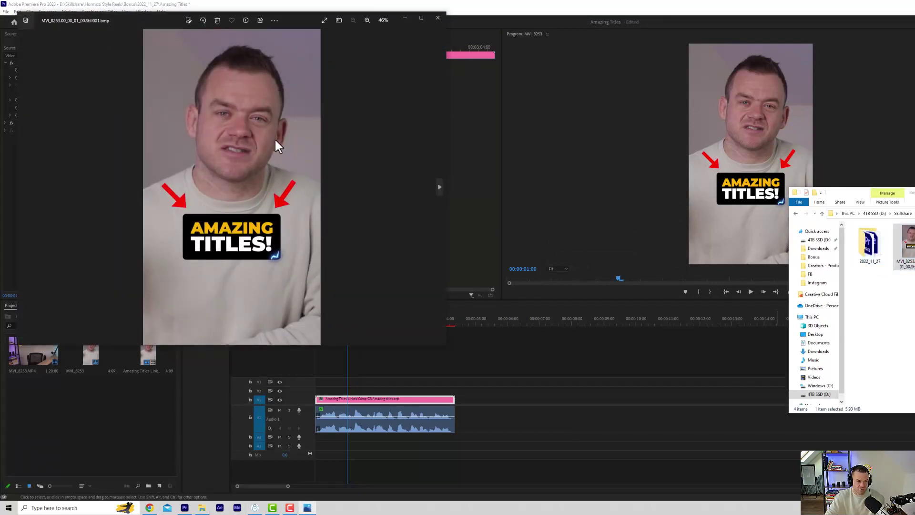
click(438, 18)
click(152, 44)
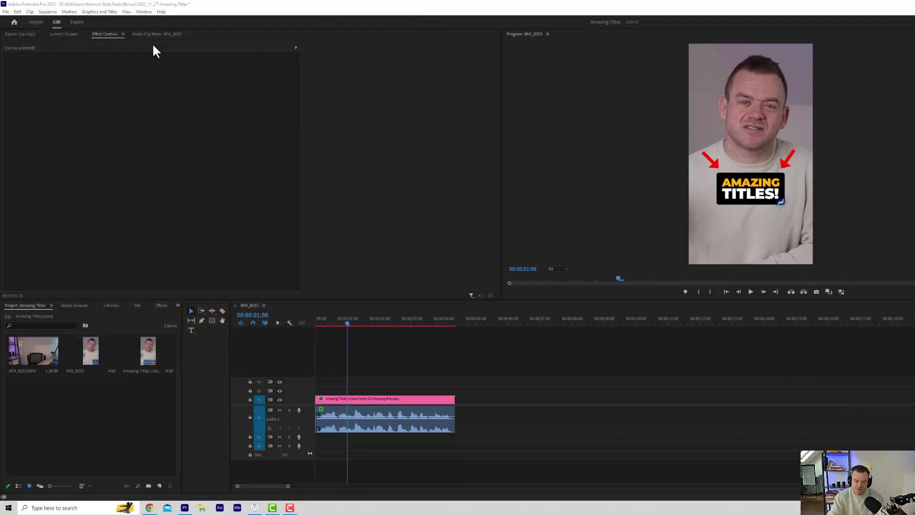